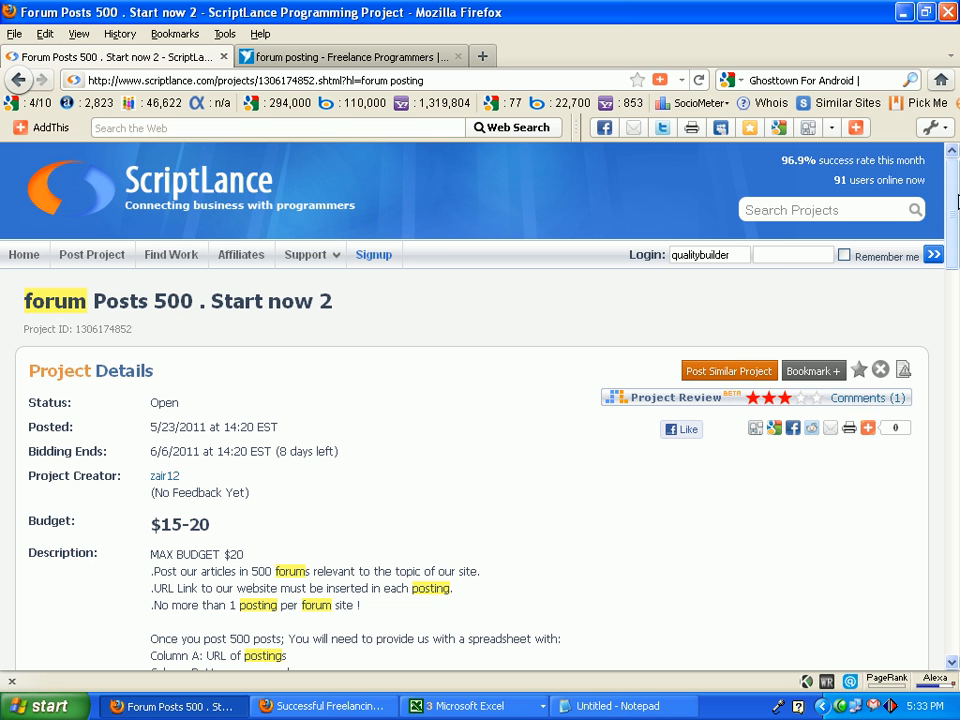
Review the description of the Forum Posts 500 project, focusing on the required spreadsheet and posting URLs, and dismiss the missing-disk error.
scroll(345, 417, down, 3)
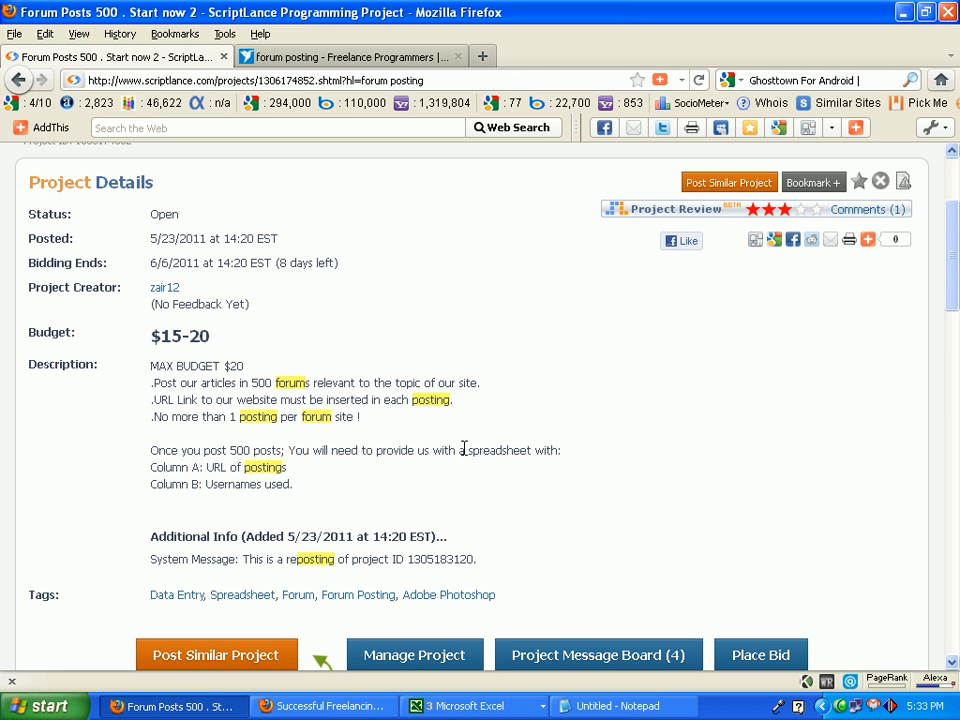
drag(441, 450, 546, 450)
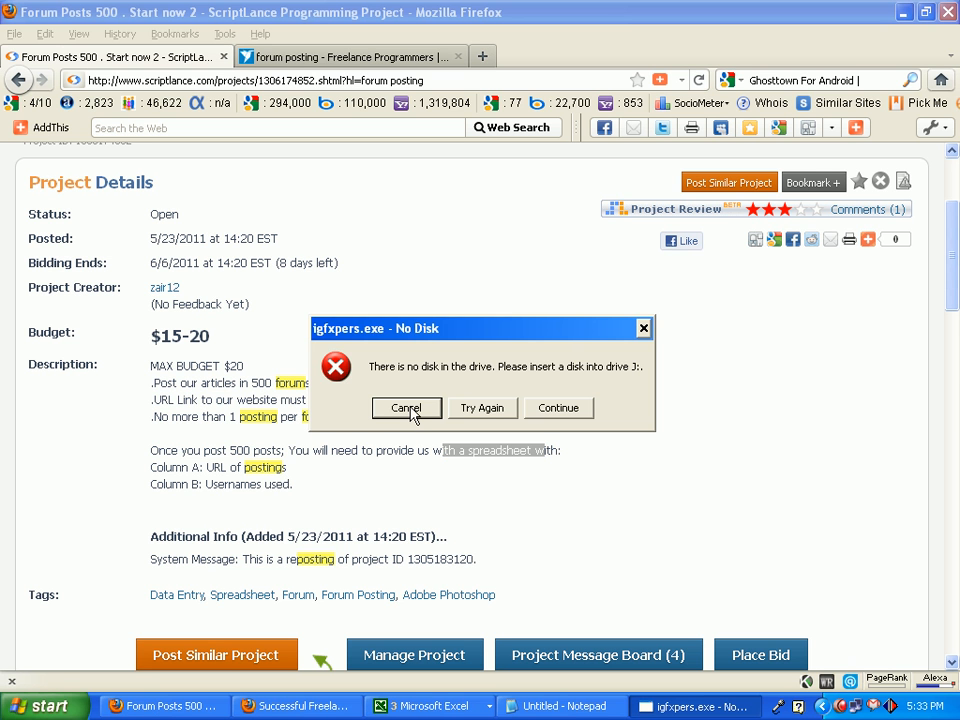
click(407, 409)
drag(300, 473, 207, 468)
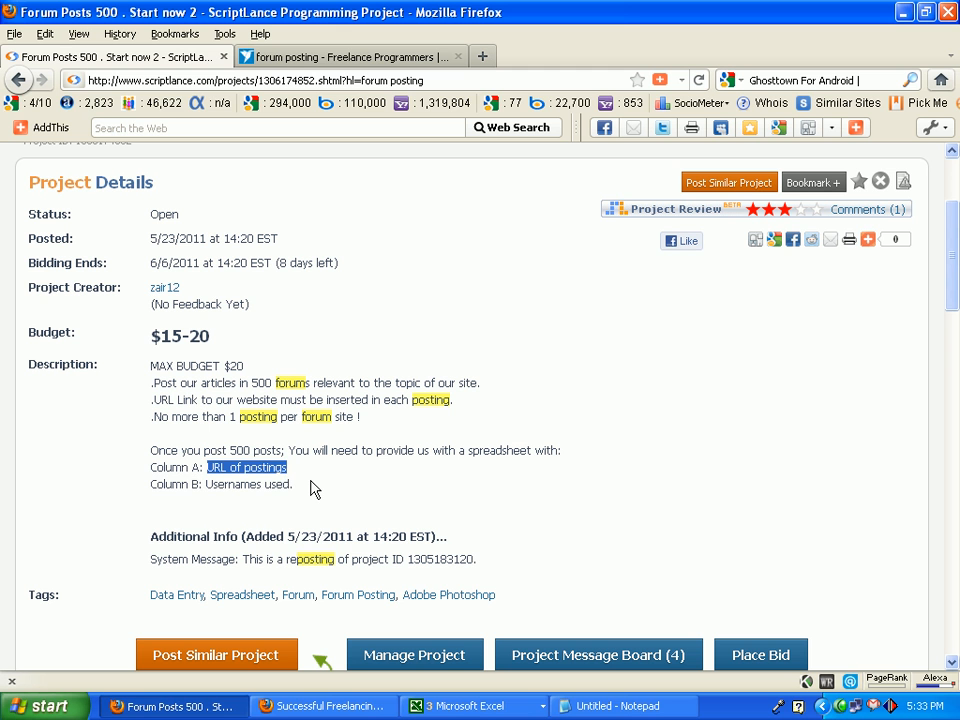
drag(310, 488, 217, 467)
click(255, 465)
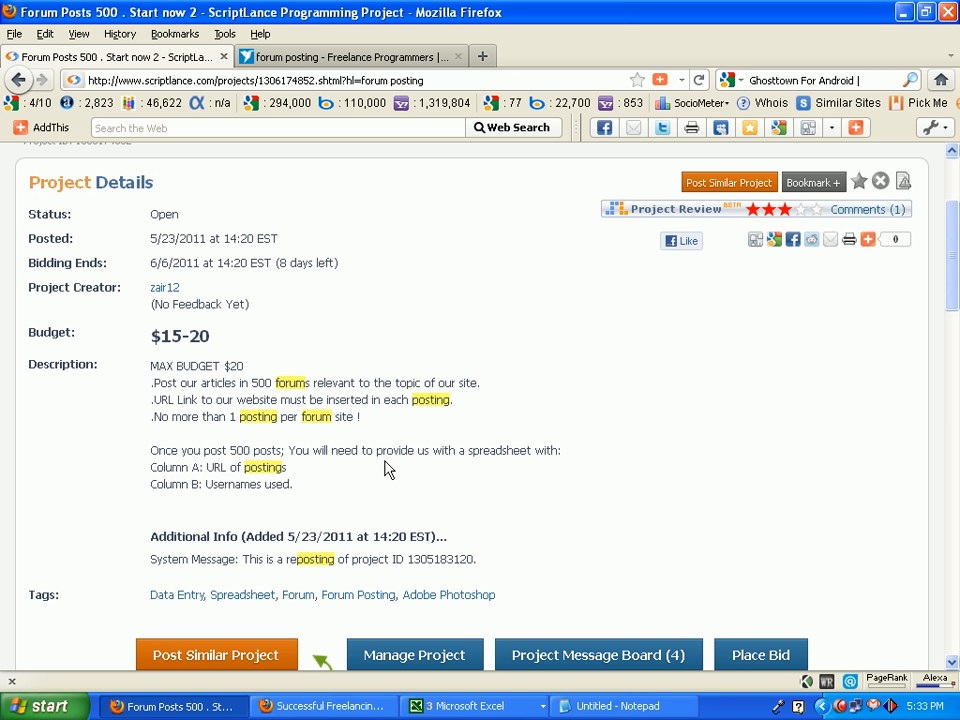
drag(574, 459, 366, 461)
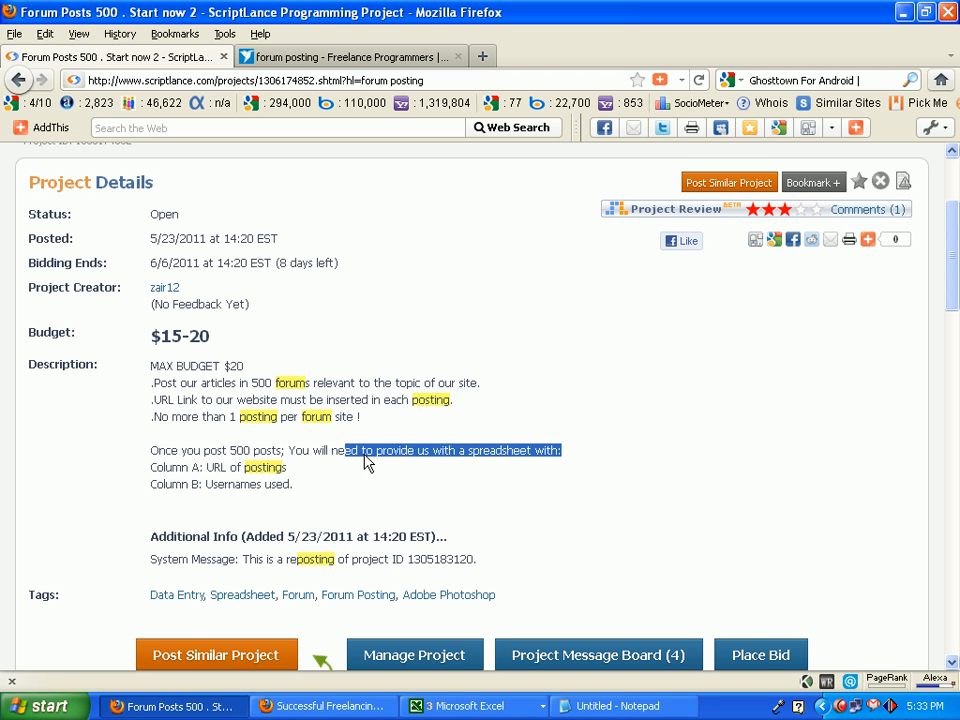
click(447, 427)
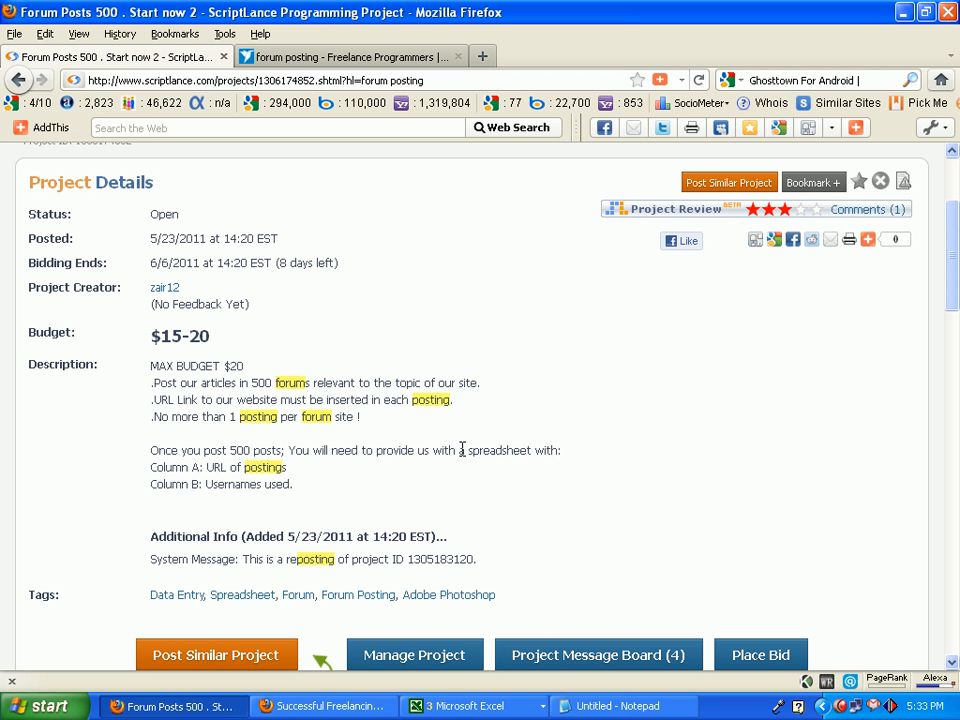
drag(467, 452, 533, 453)
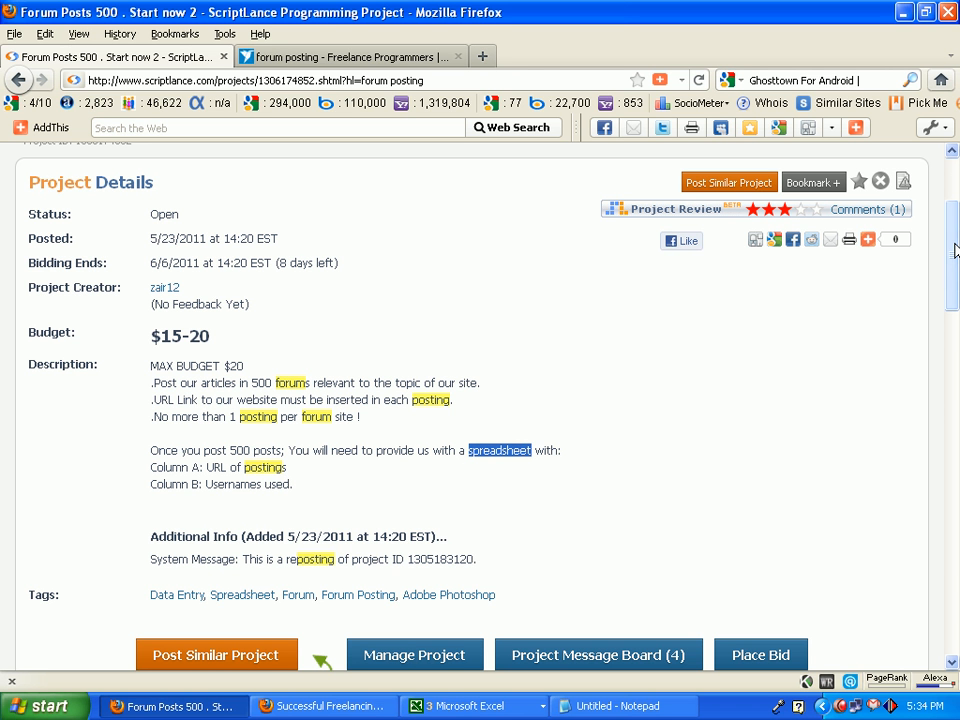
drag(955, 250, 937, 217)
scroll(335, 293, up, 1)
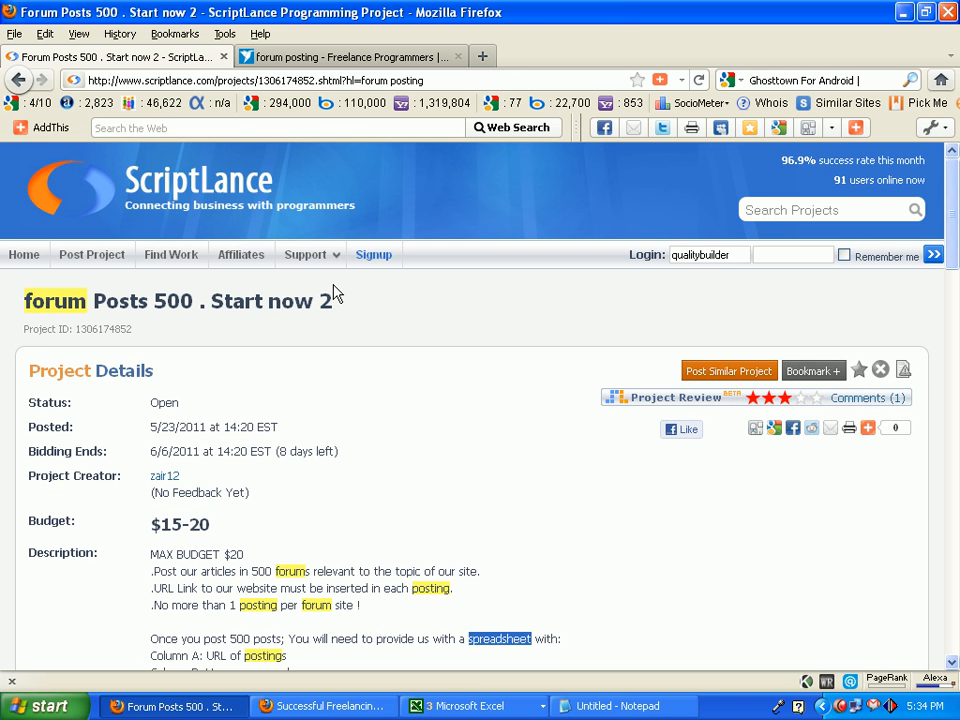
Look through the forum posting job listings on Freelancer, and close that page to return to the ScriptLance project.
click(287, 60)
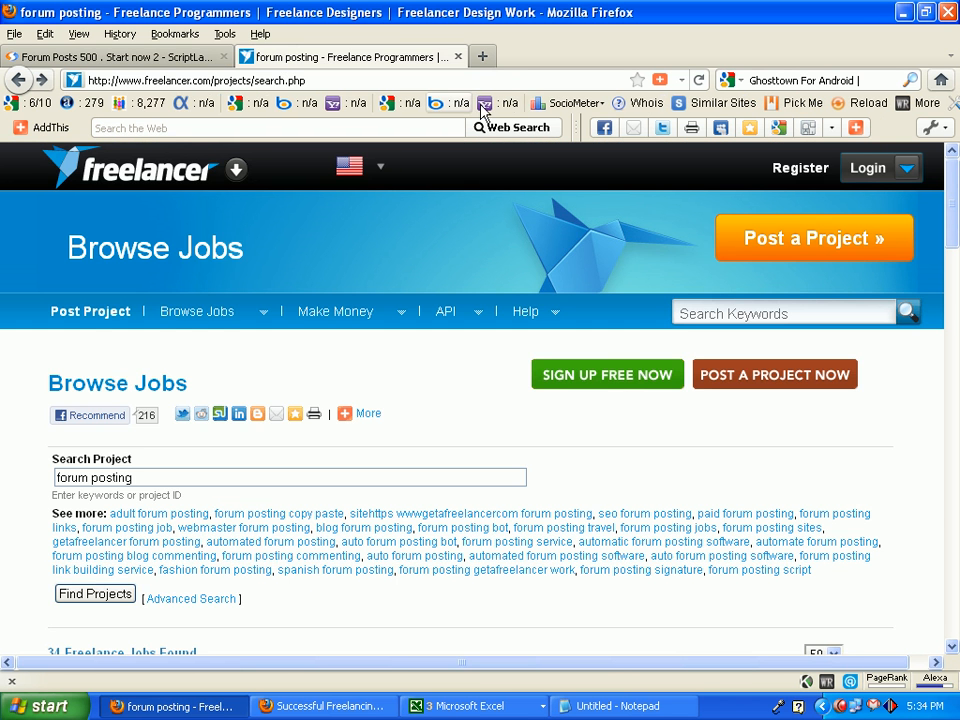
click(759, 311)
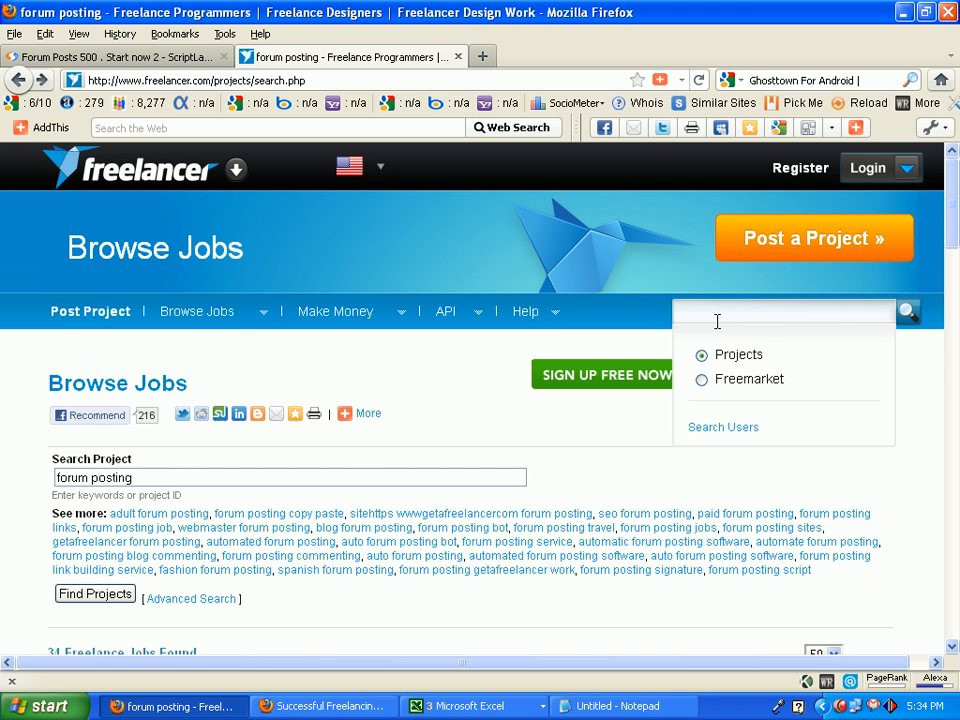
drag(953, 193, 956, 263)
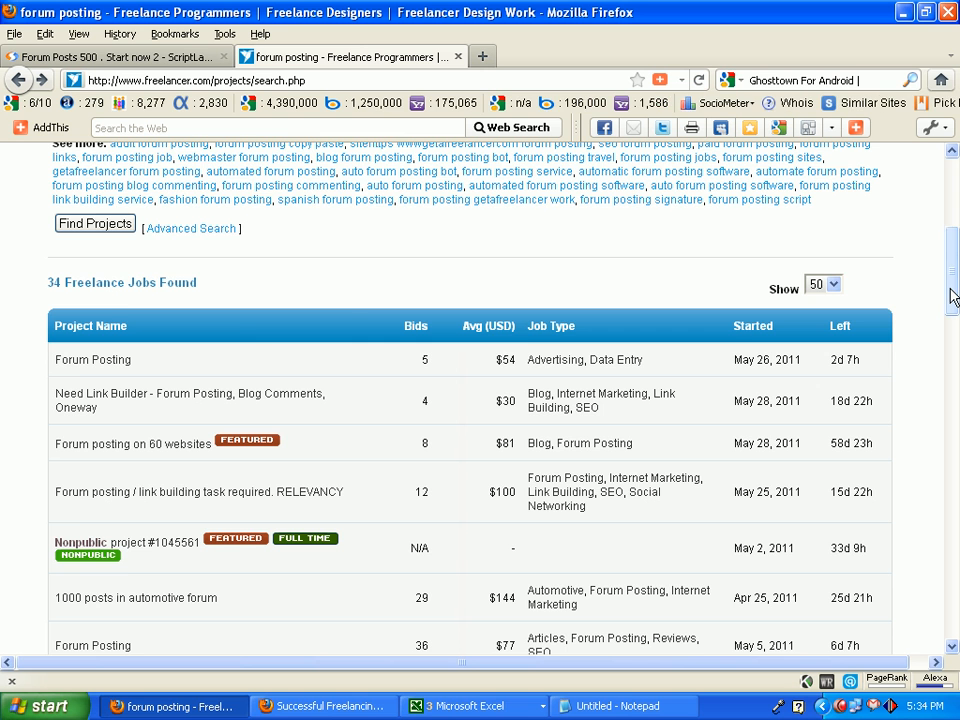
drag(952, 296, 940, 200)
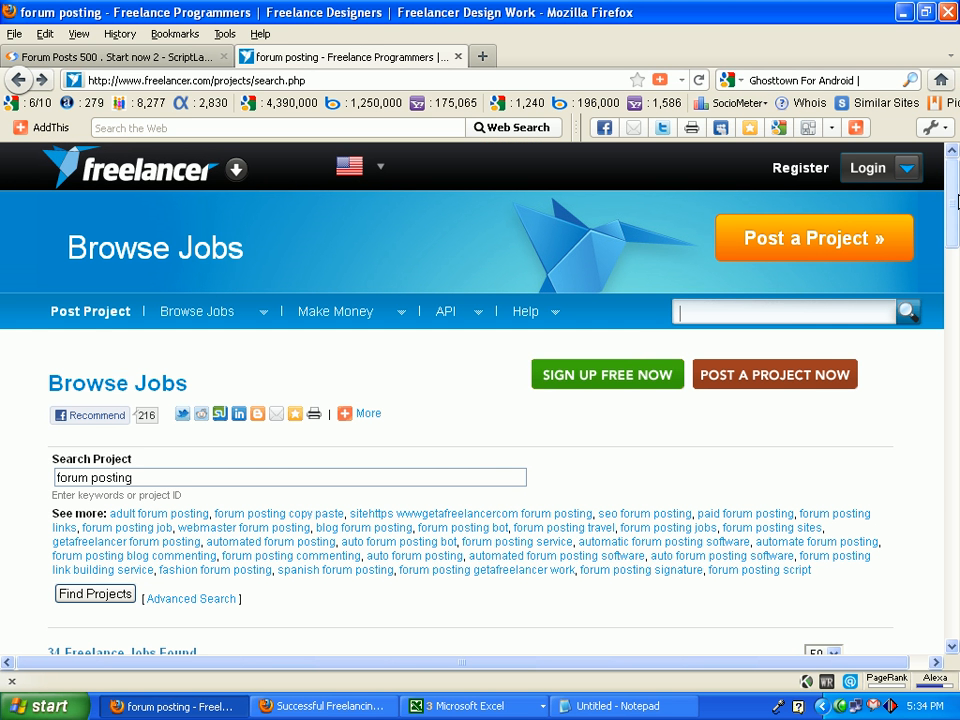
drag(955, 203, 956, 261)
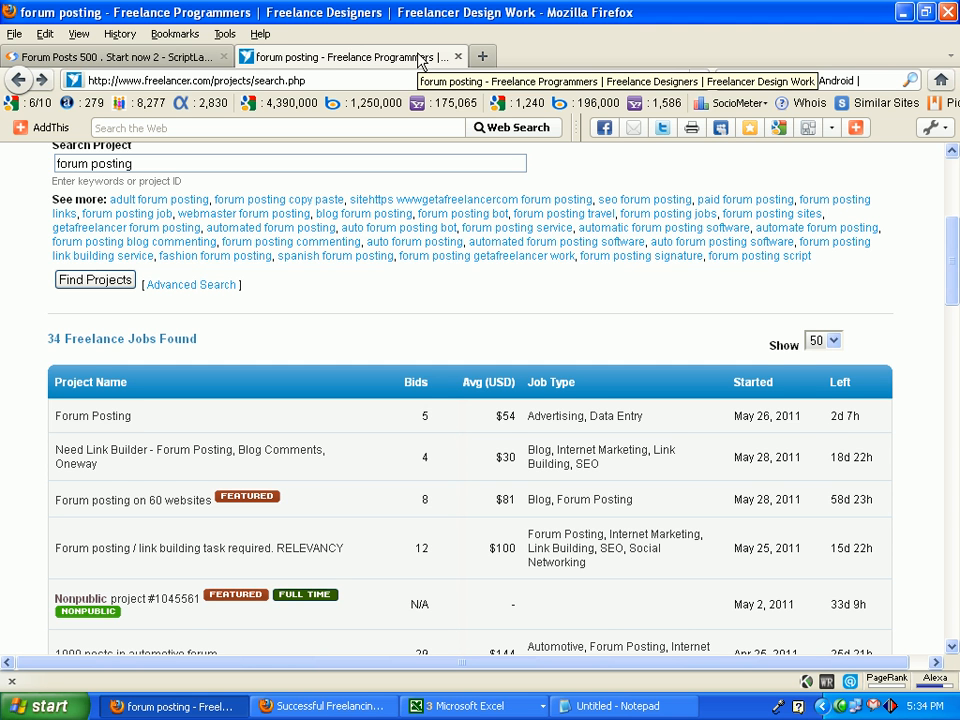
click(458, 56)
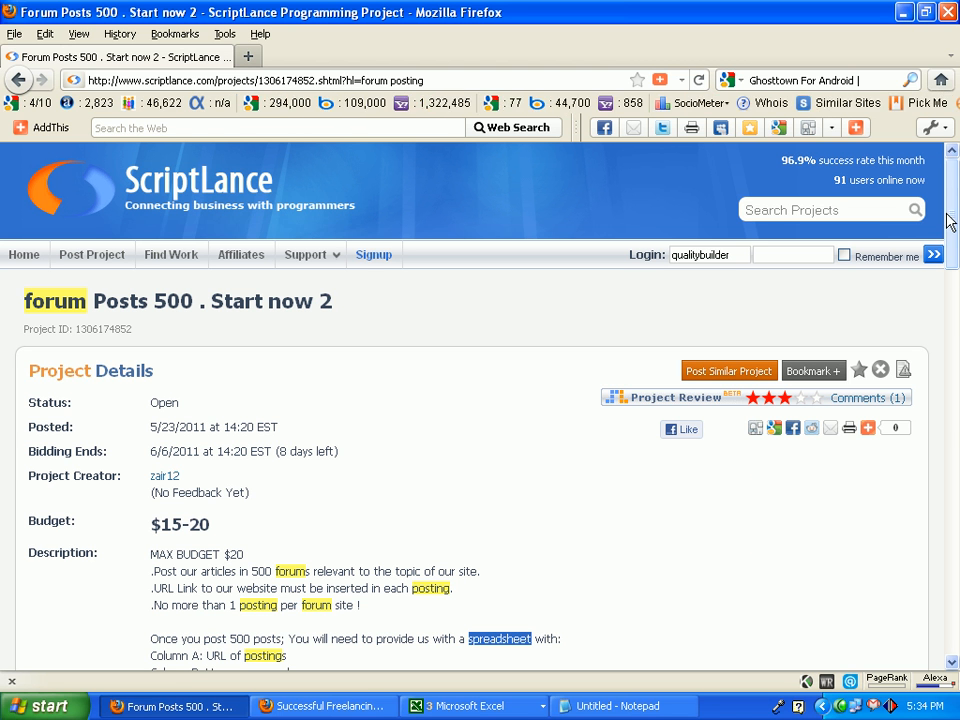
Open the bid form for the Forum Posts 500 project from the end of its list of bids.
drag(950, 222, 255, 365)
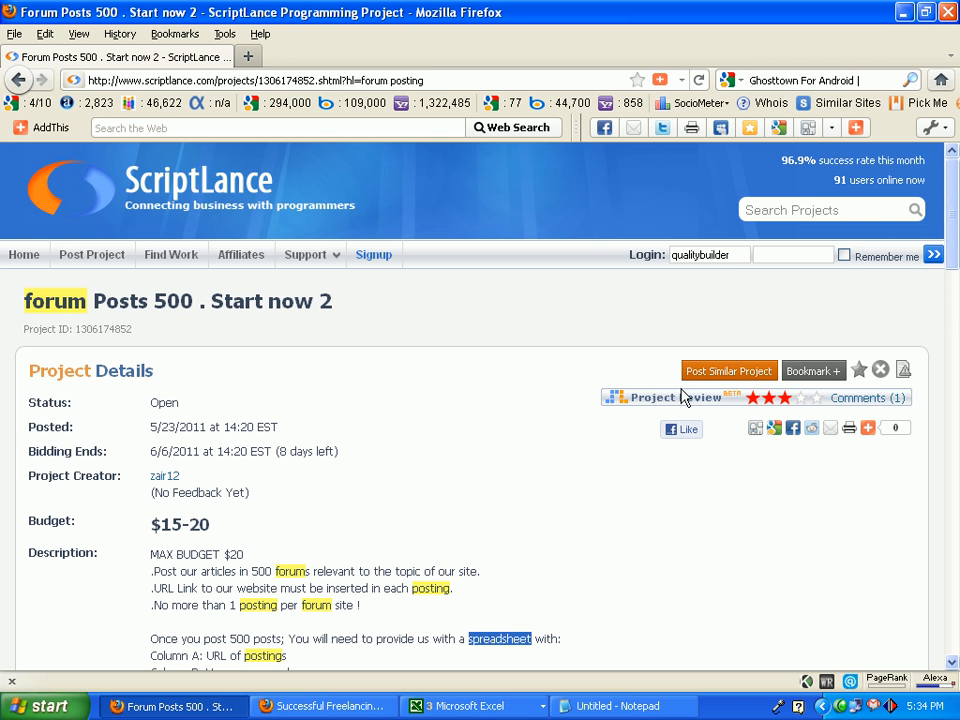
drag(953, 205, 947, 513)
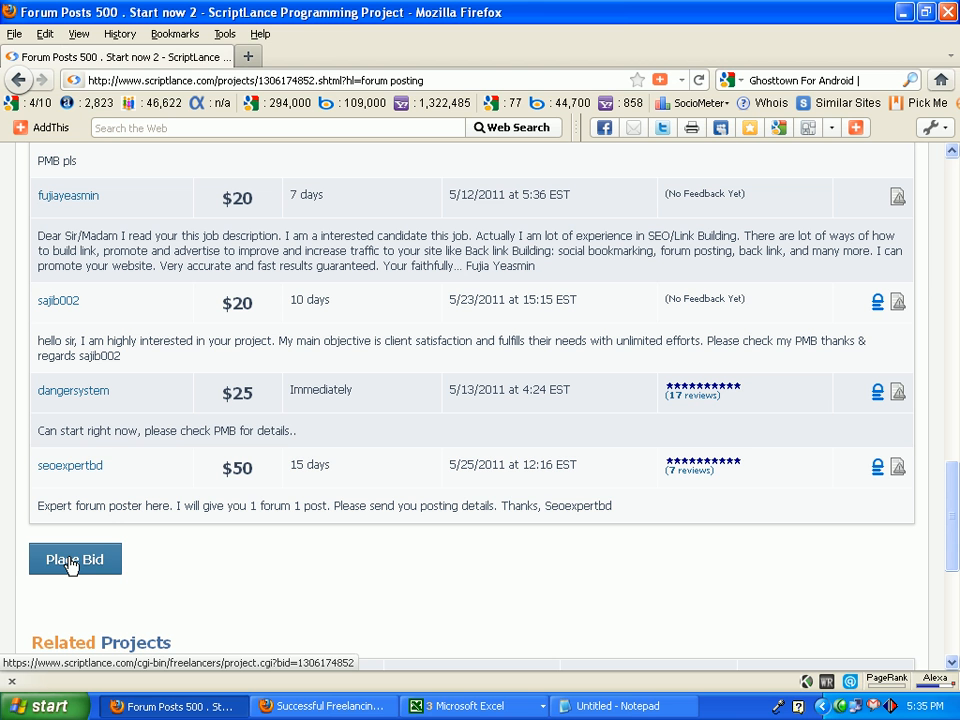
click(72, 565)
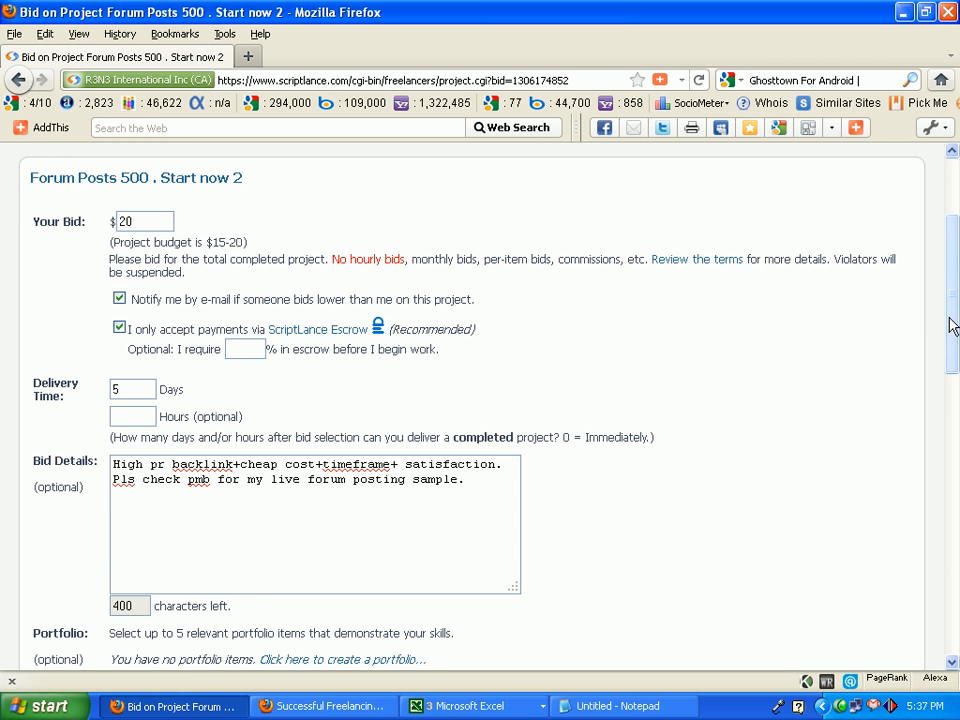
drag(953, 327, 956, 220)
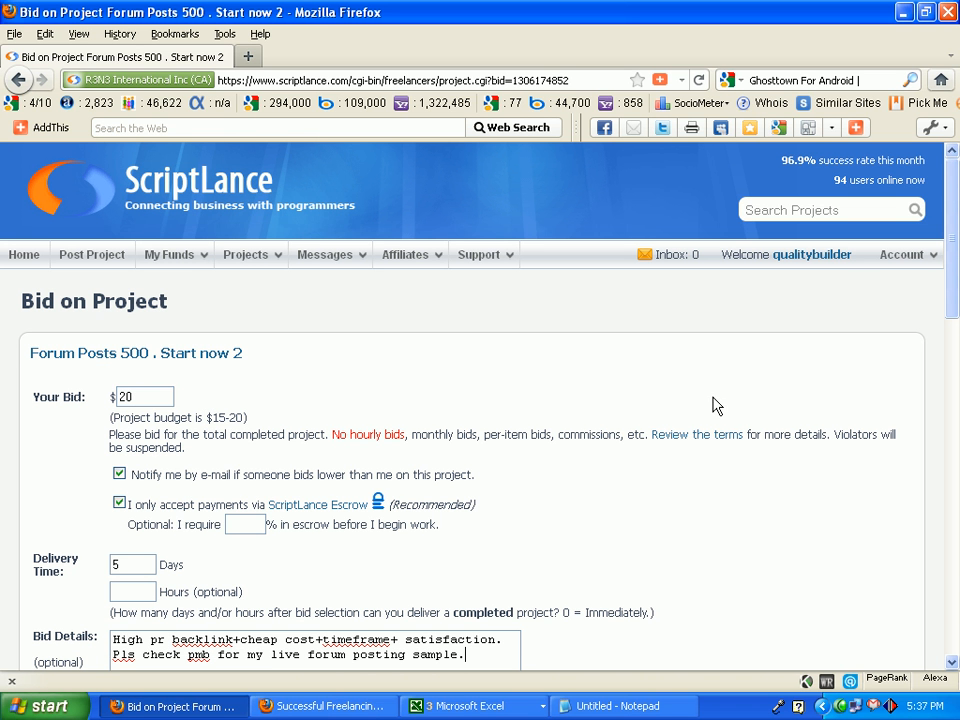
Proofread the bid details text phrase by phrase, from the high PR backlink offer to the live forum posting sample note.
drag(953, 235, 956, 305)
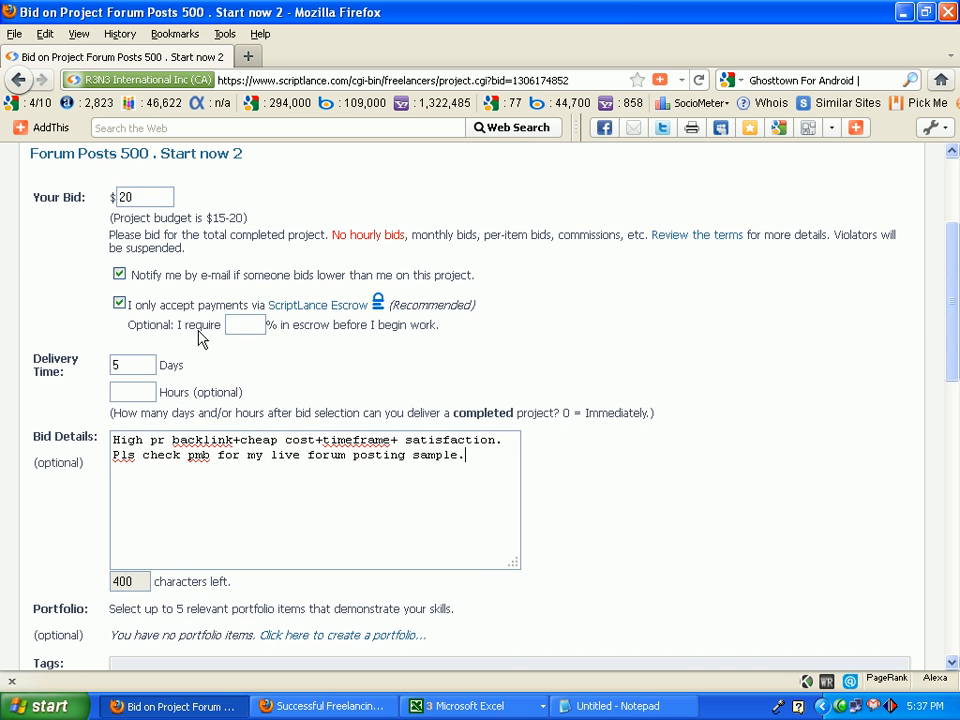
drag(112, 440, 322, 439)
click(240, 441)
click(397, 440)
drag(397, 440, 315, 440)
drag(502, 440, 392, 440)
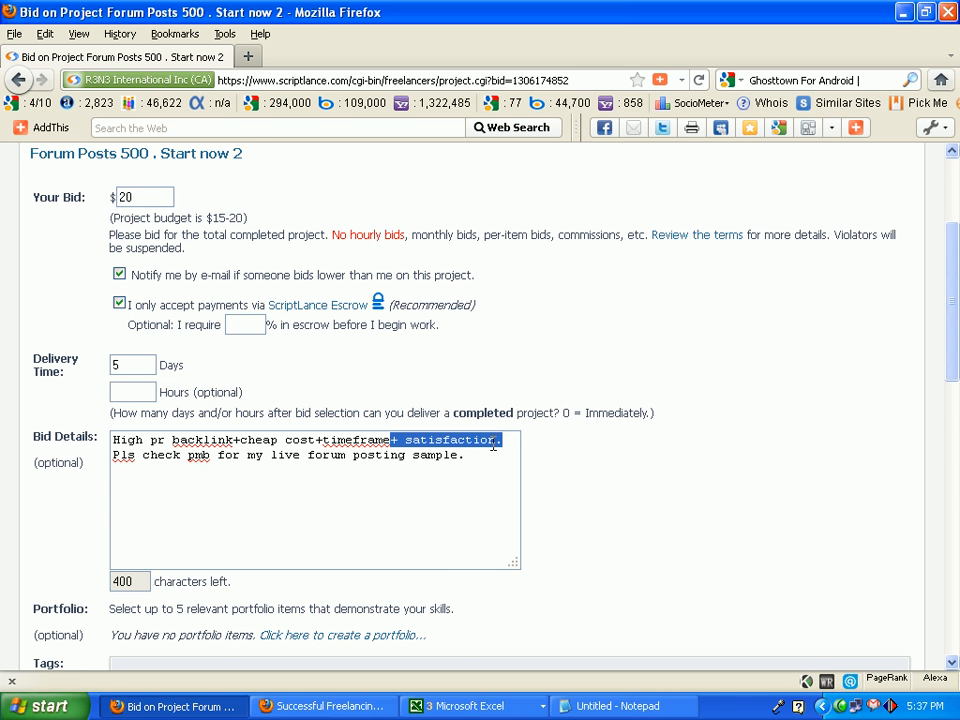
drag(216, 434, 495, 446)
click(137, 462)
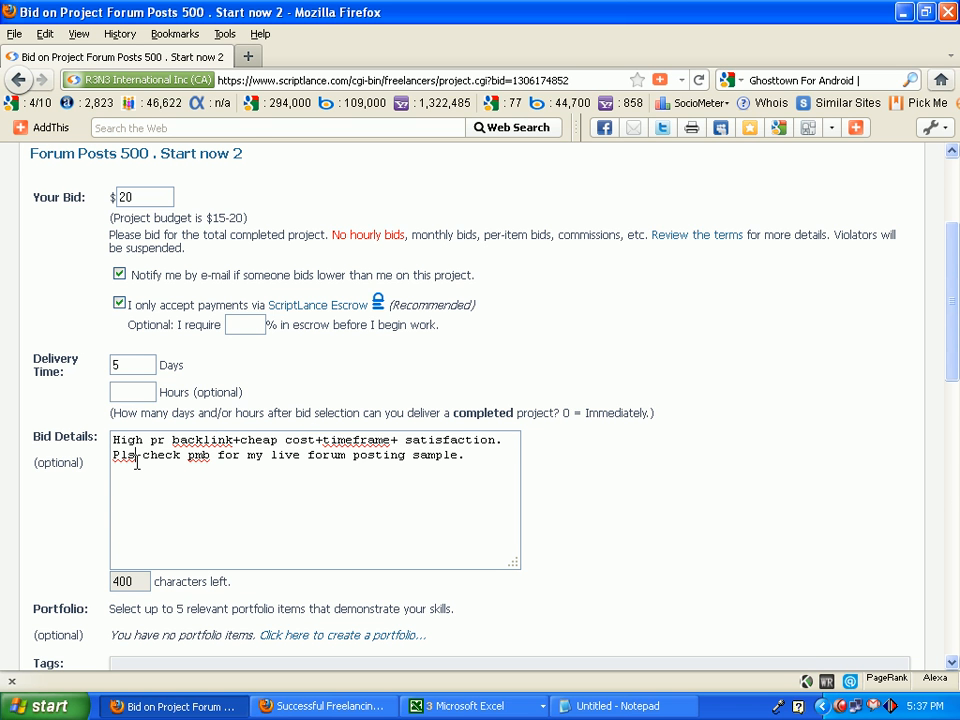
drag(211, 456, 204, 458)
click(254, 458)
drag(465, 457, 302, 462)
click(196, 462)
click(472, 460)
drag(472, 460, 120, 456)
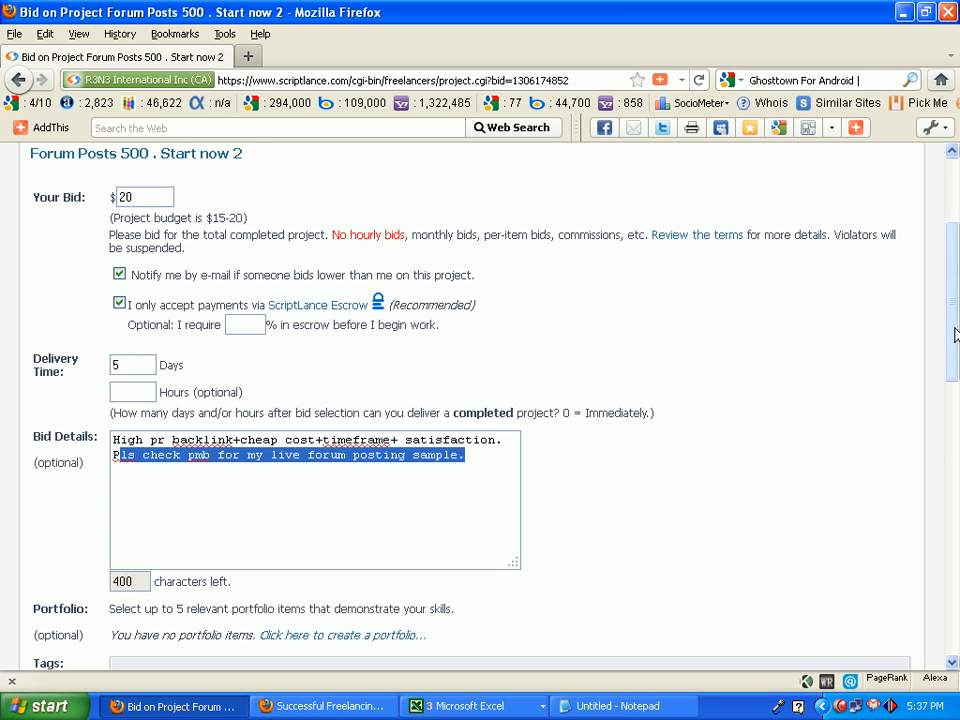
Place the $20 bid with a 5-day delivery time on the project and check the confirmation page.
scroll(272, 543, down, 4)
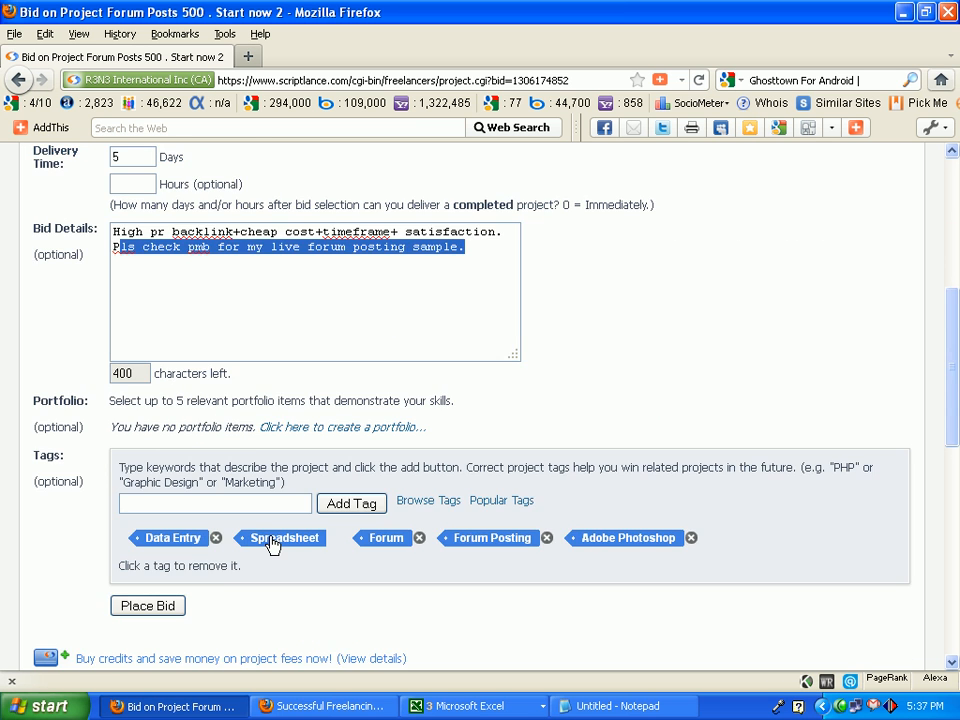
click(127, 613)
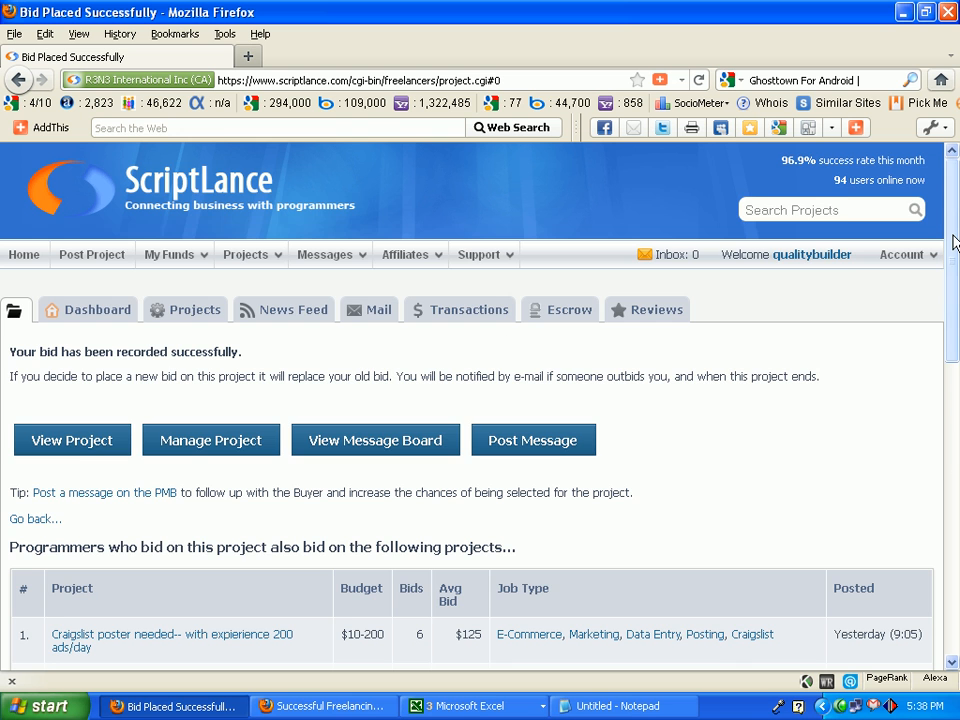
mouse_move(953, 240)
mouse_down()
mouse_move(957, 335)
mouse_move(957, 245)
mouse_move(957, 270)
mouse_move(957, 258)
mouse_up()
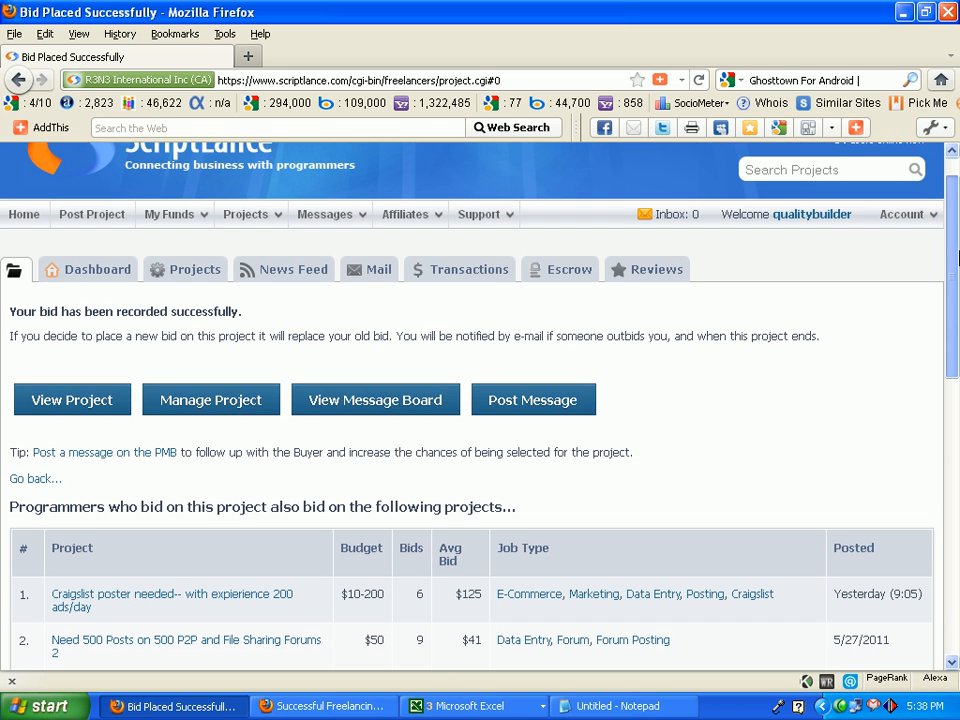
scroll(268, 280, up, 1)
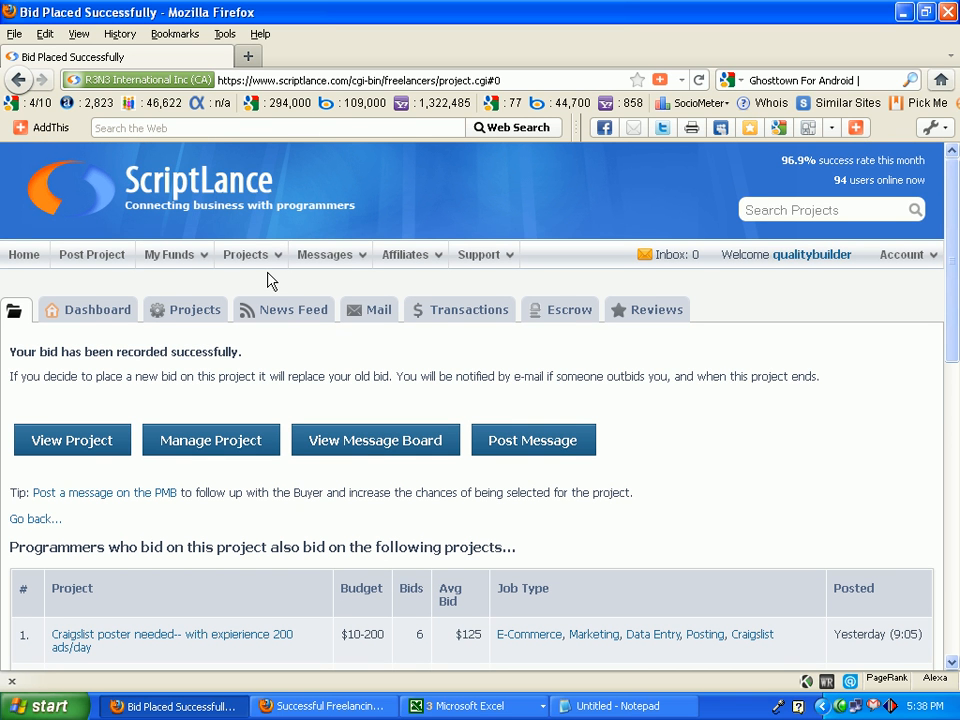
Open the management page of the $20 Forum Posts 500 project from the account's own bids.
mouse_move(254, 256)
mouse_move(300, 342)
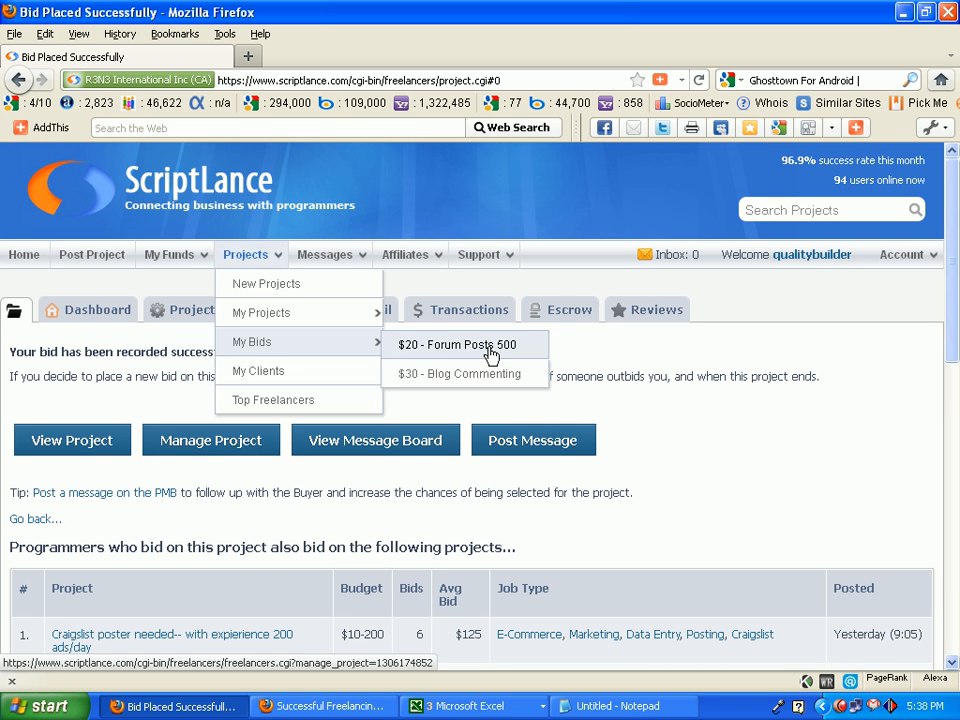
click(436, 350)
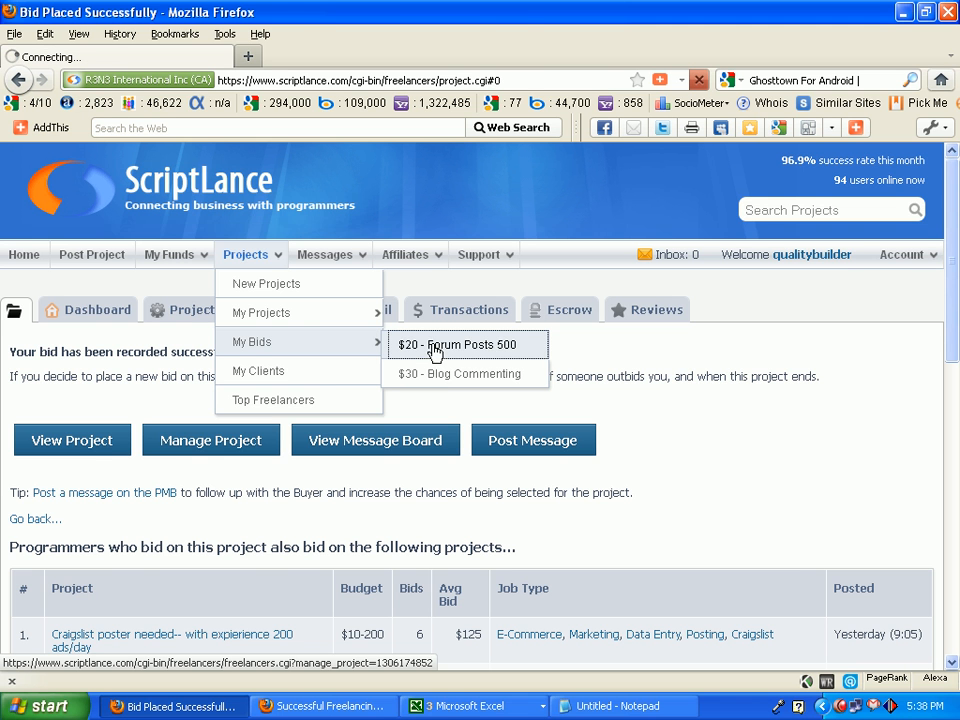
mouse_move(370, 262)
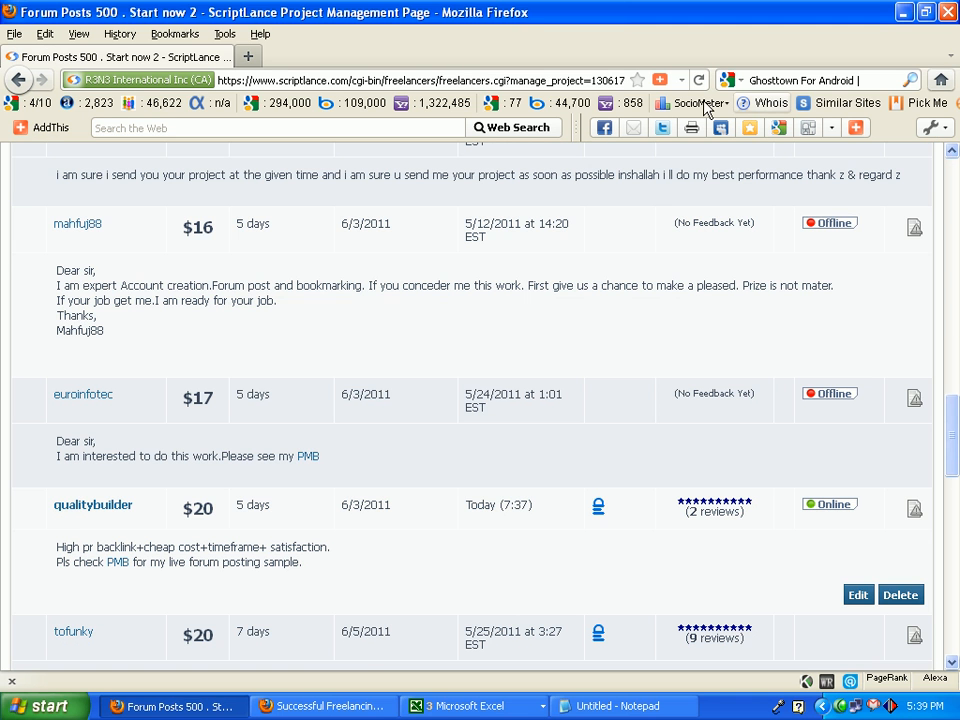
Examine the account's own $20 bid among the competing bids on the project page, dismissing the missing-disk errors.
click(452, 412)
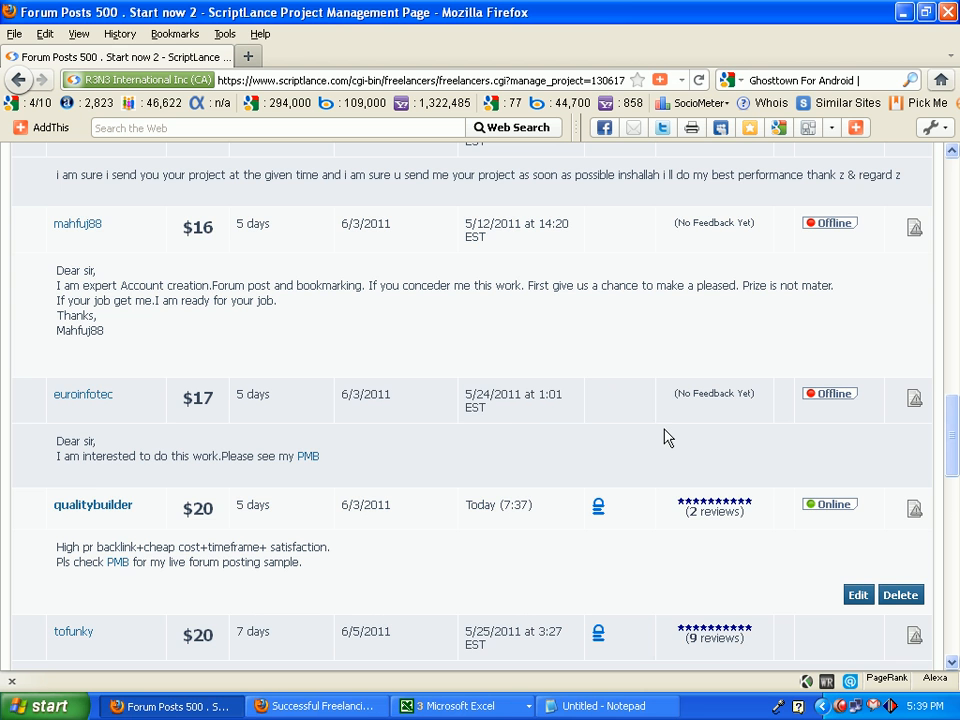
drag(951, 451, 944, 493)
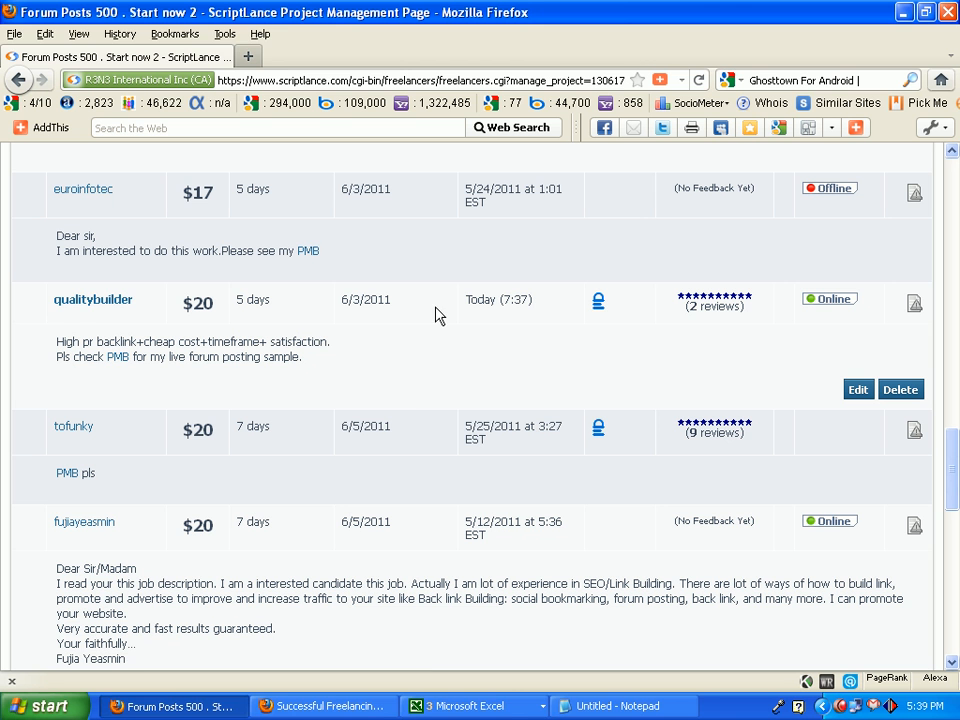
click(402, 409)
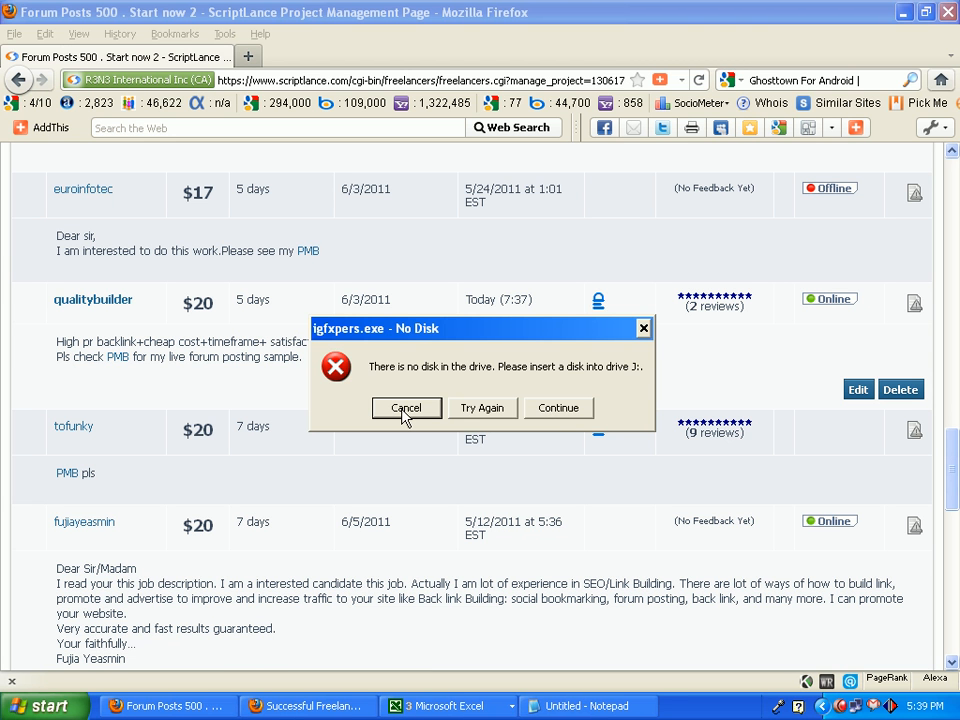
mouse_move(953, 450)
mouse_down()
mouse_move(953, 469)
mouse_move(955, 405)
mouse_move(957, 432)
mouse_up()
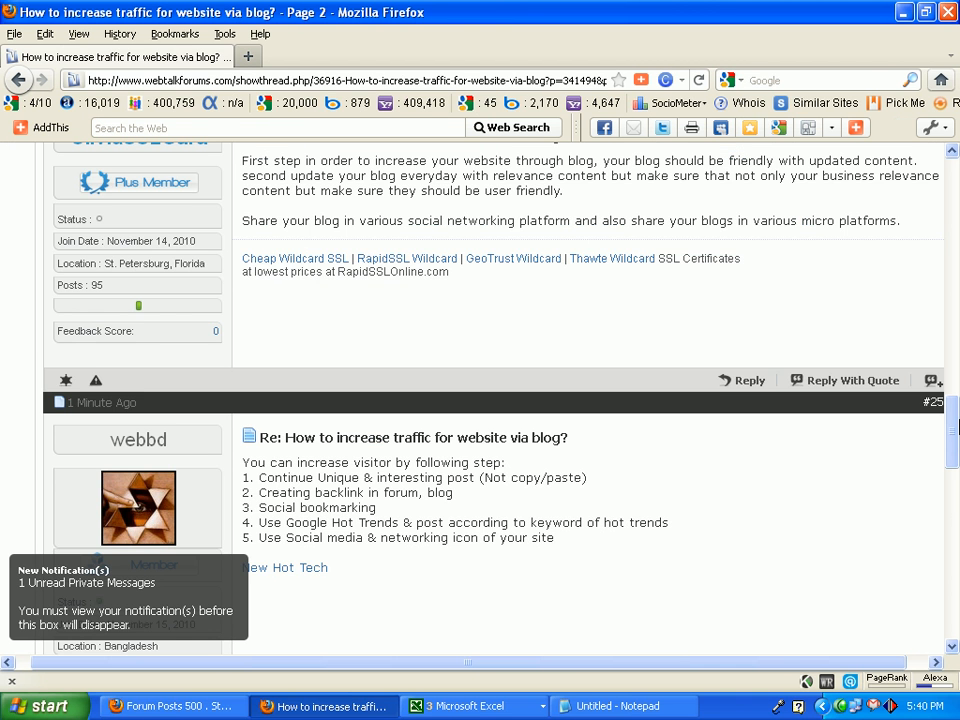
drag(955, 425, 937, 131)
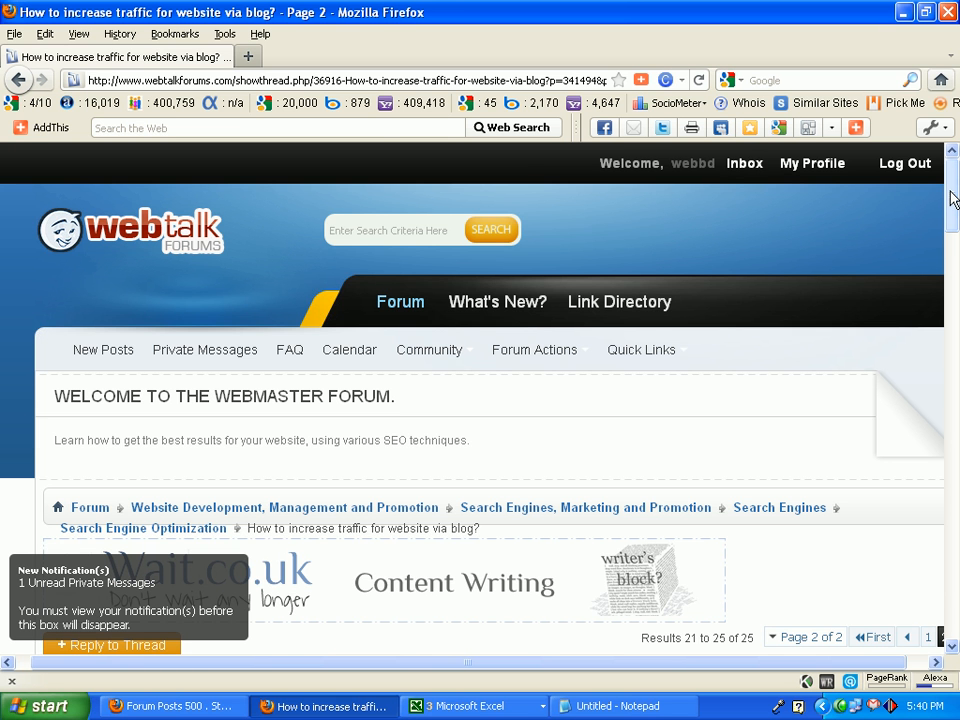
Read through the forum thread to the account's own reply #25, highlighting its numbered list of traffic tips.
drag(952, 199, 952, 268)
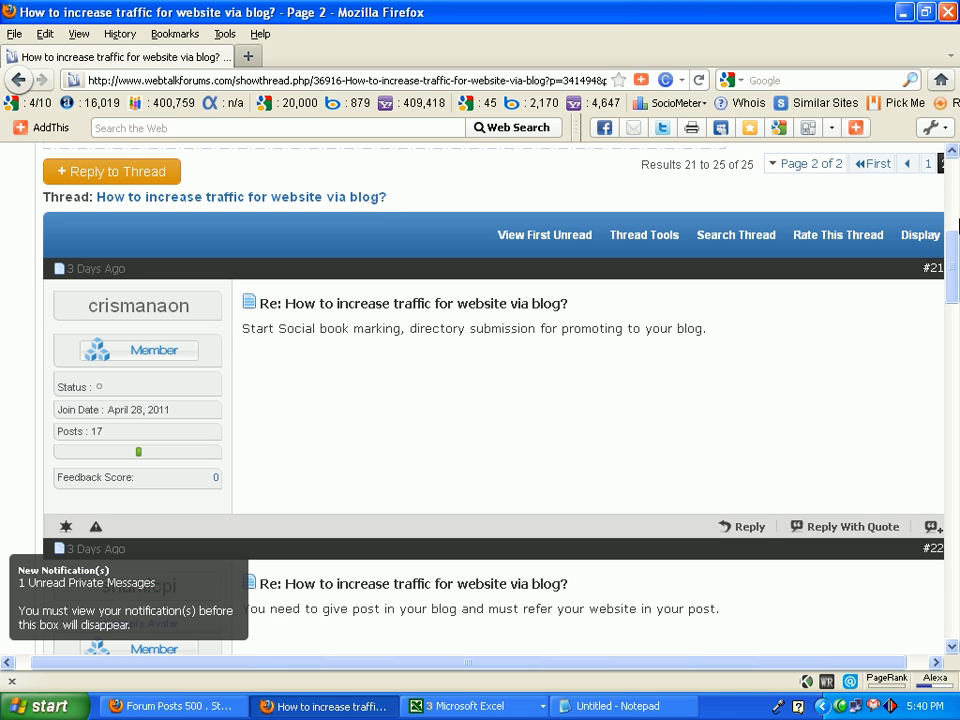
drag(953, 262, 955, 449)
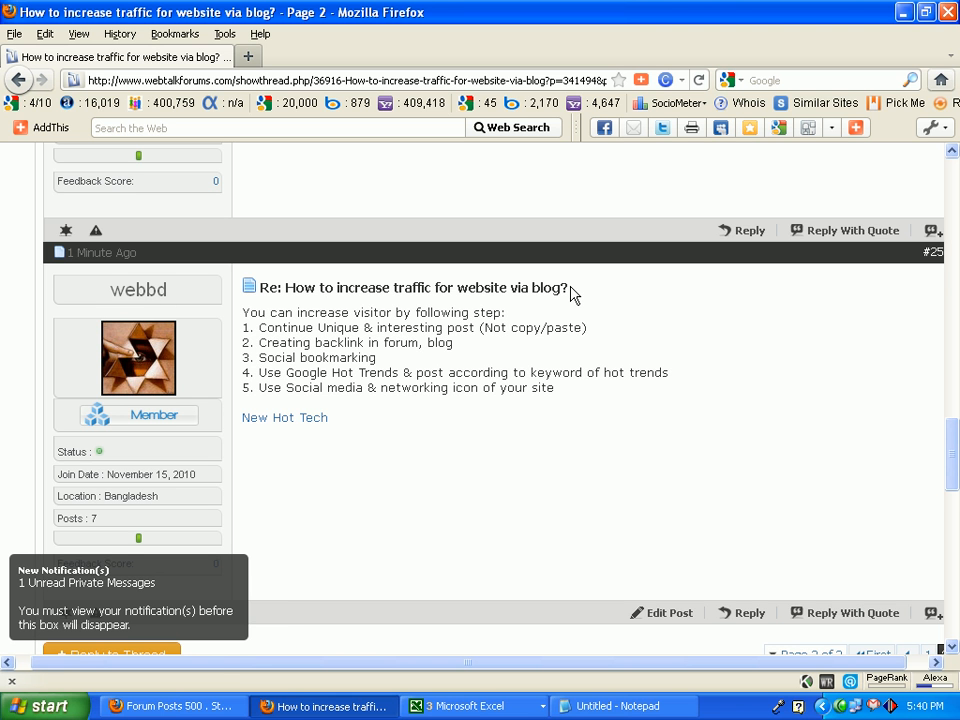
drag(293, 320, 558, 393)
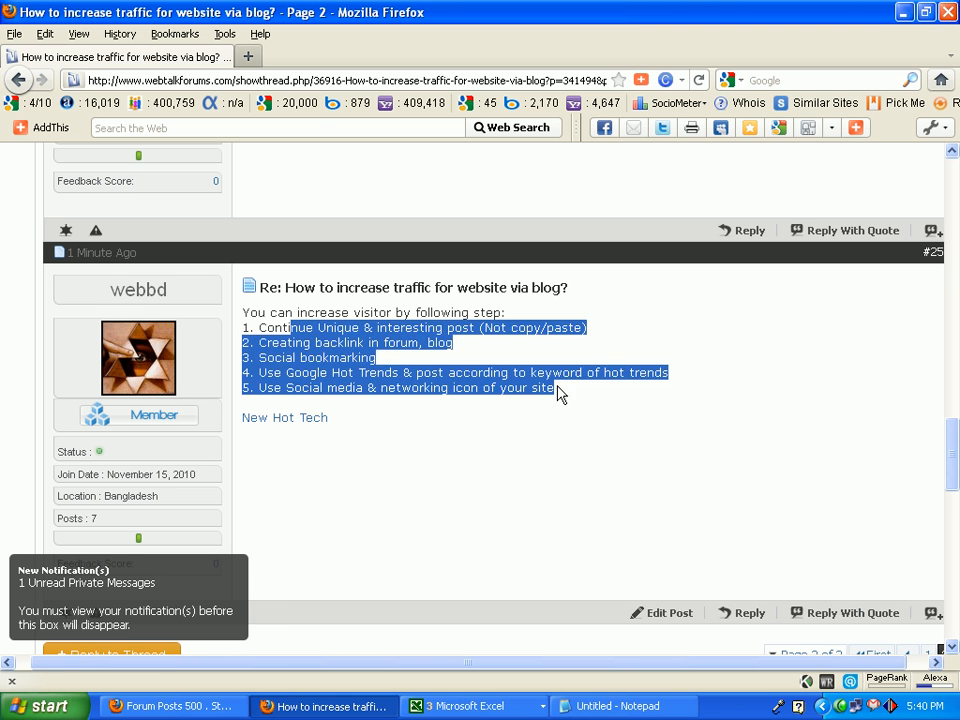
click(480, 268)
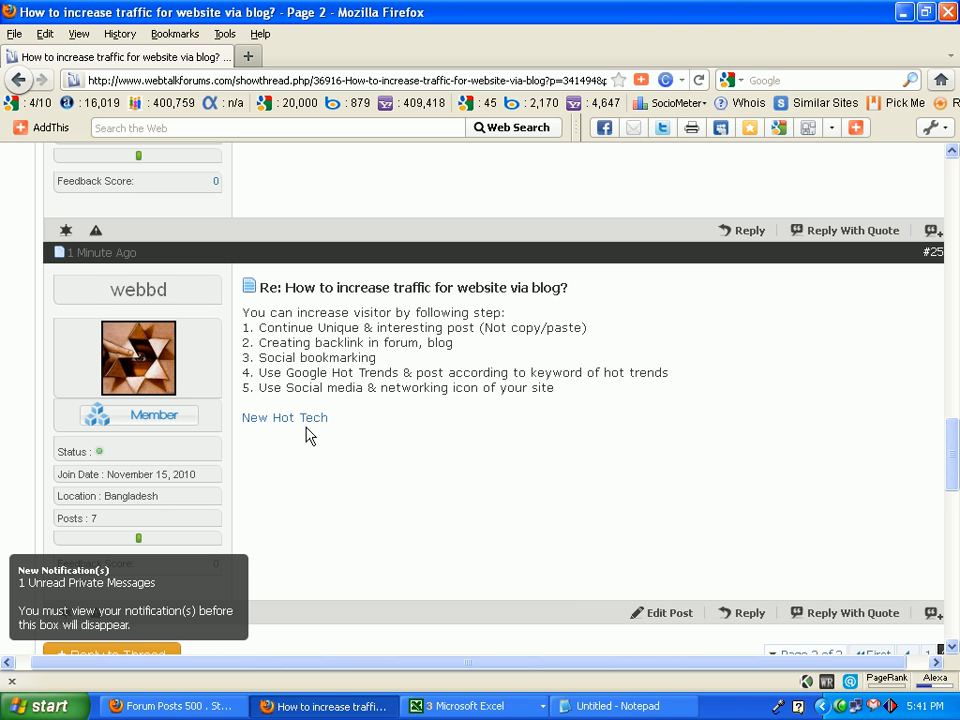
drag(575, 390, 342, 312)
click(538, 462)
Copy the forum thread's URL and paste it into cell A8 of the formu.xls workbook in Excel.
click(459, 79)
right_click(459, 79)
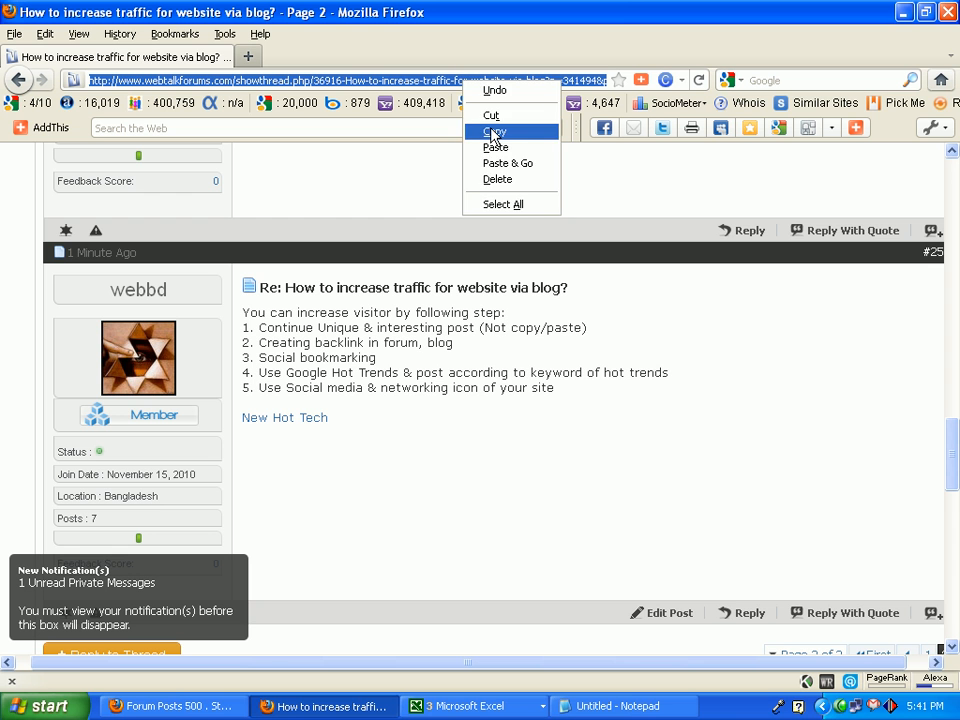
click(493, 132)
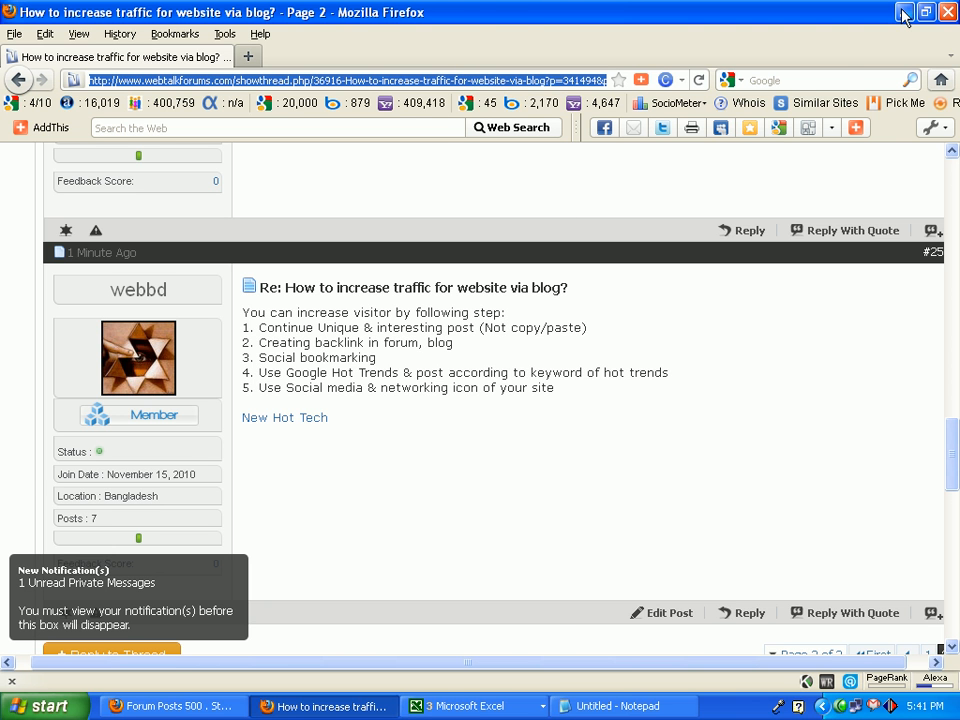
click(903, 13)
click(470, 706)
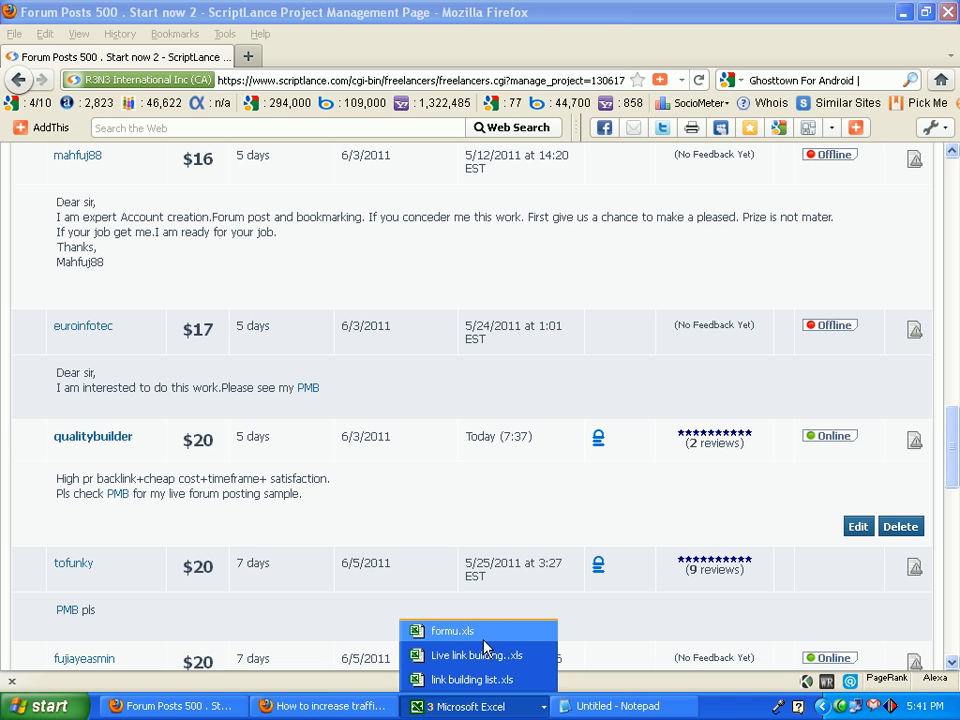
click(484, 632)
key(Down)
key(Down)
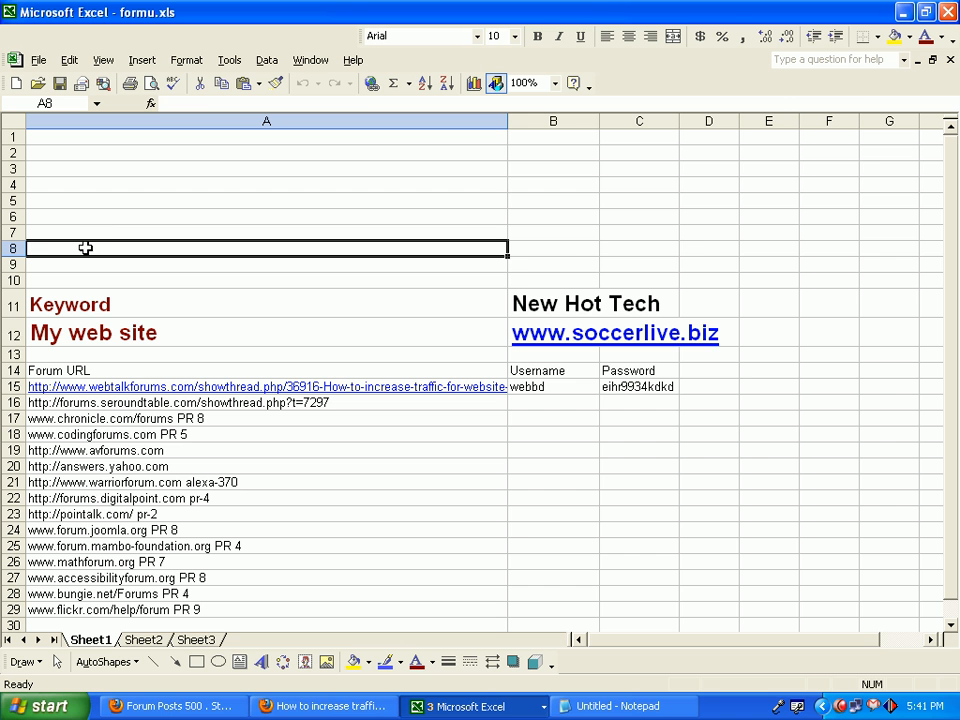
key(ctrl+v)
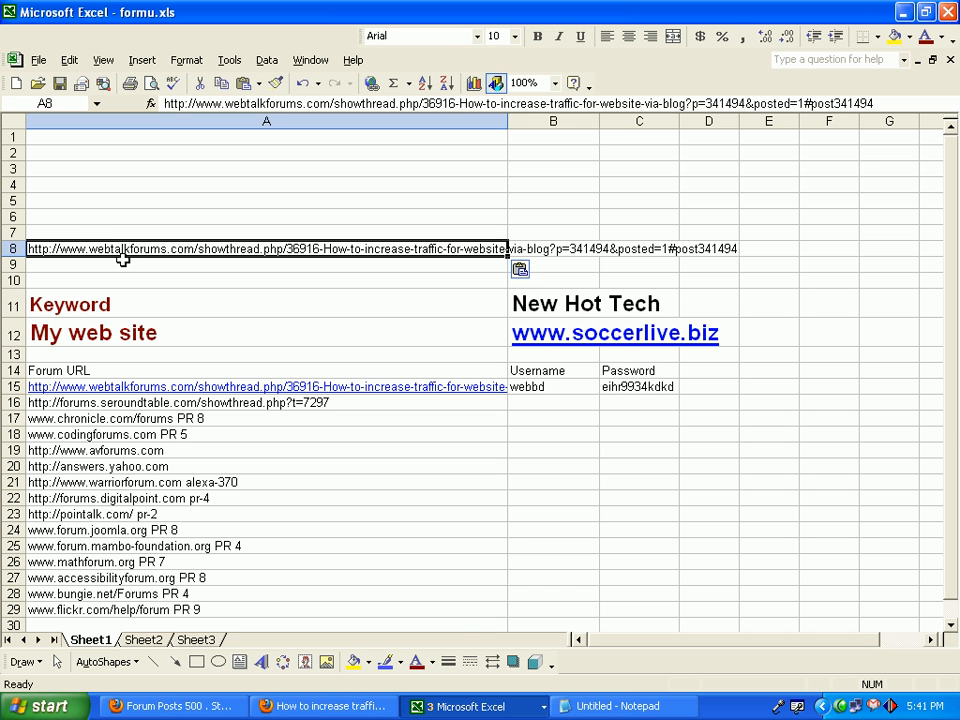
Turn the URL in cell A8 into a hyperlink, and delete that cell's content again.
click(372, 84)
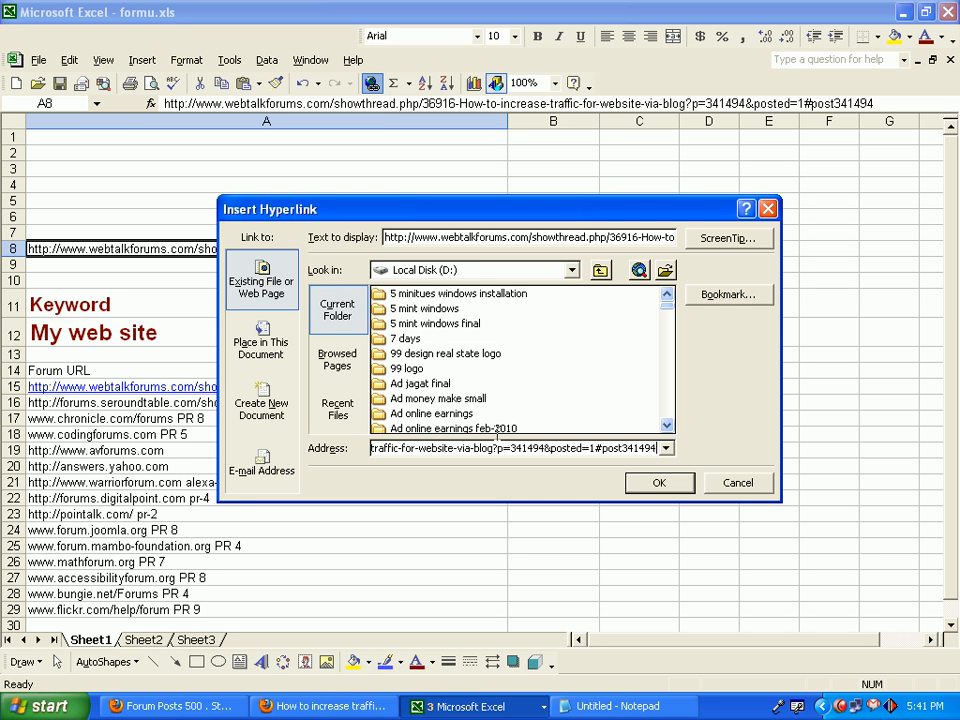
click(650, 486)
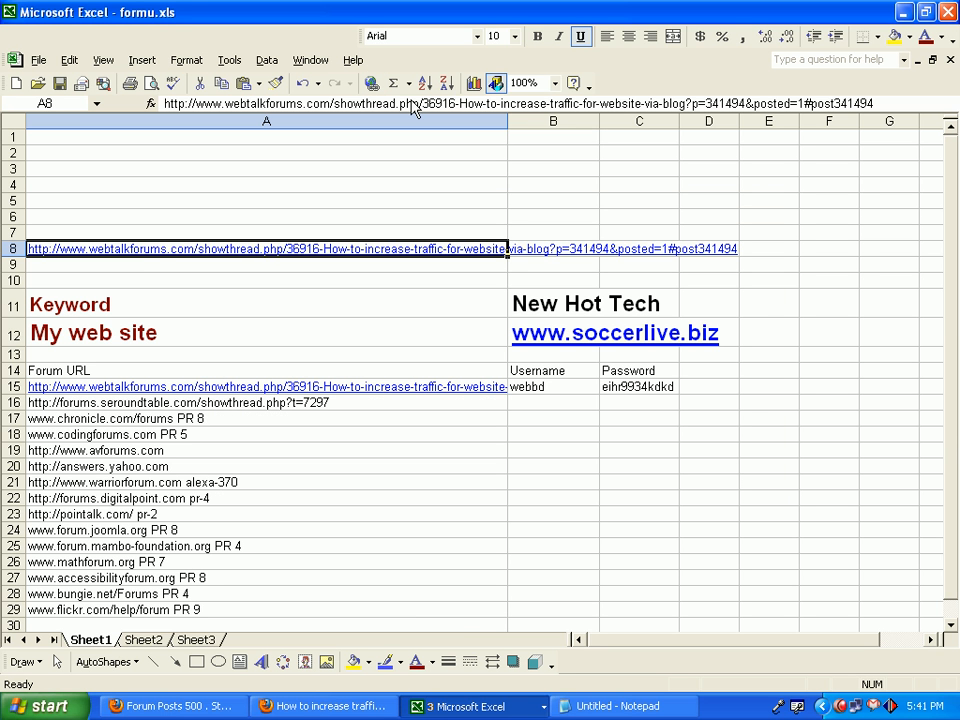
key(Delete)
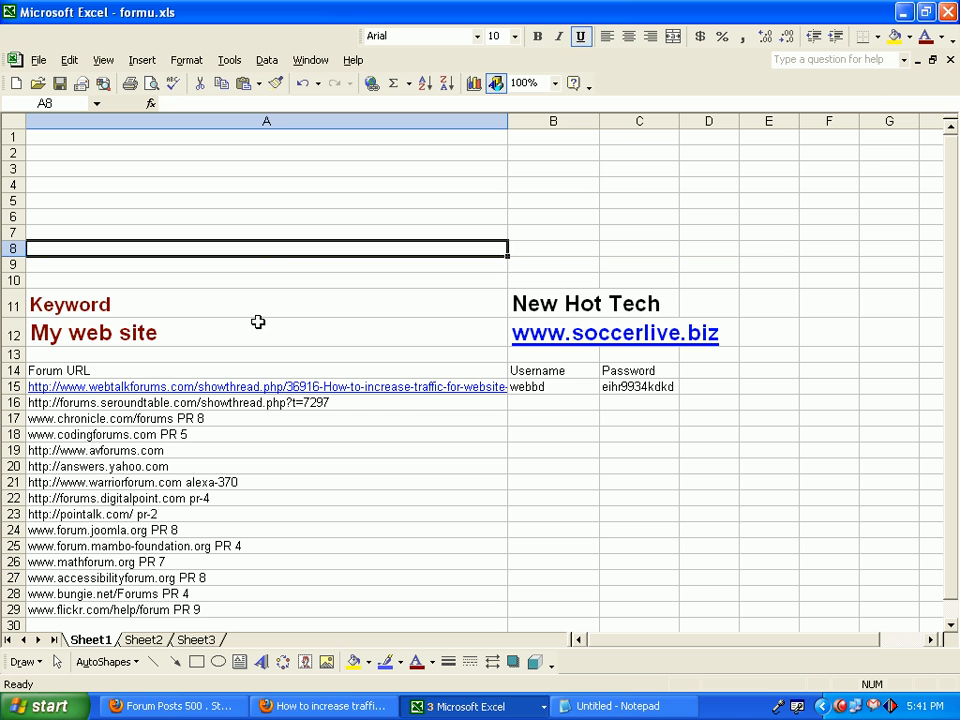
Check the website and username entries in formu.xls against the forum reply, and follow the thread link in cell A15.
click(258, 321)
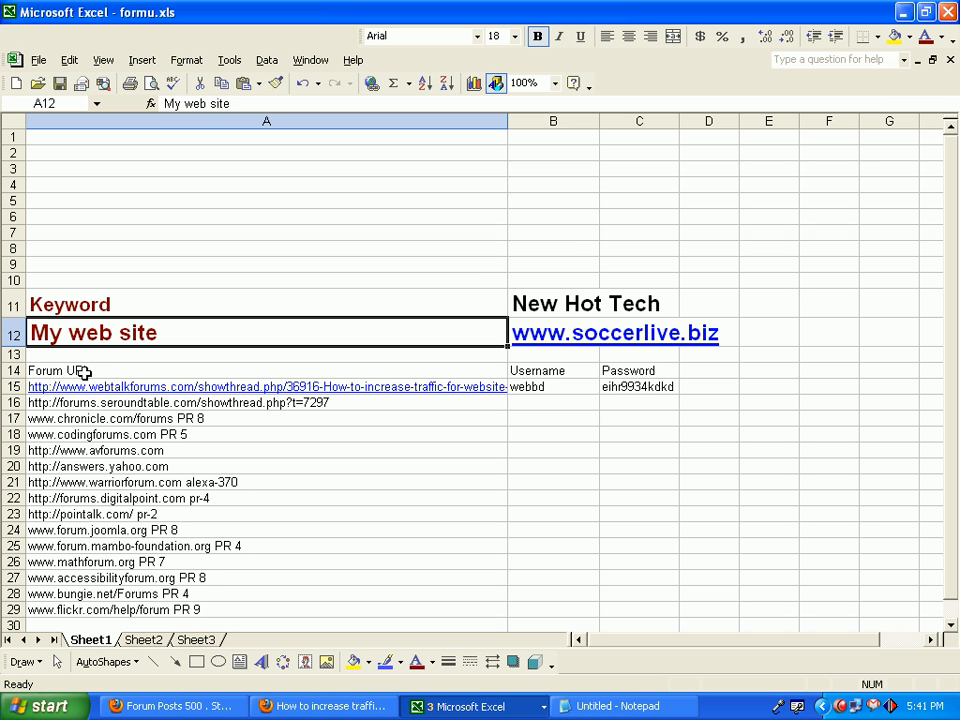
click(546, 384)
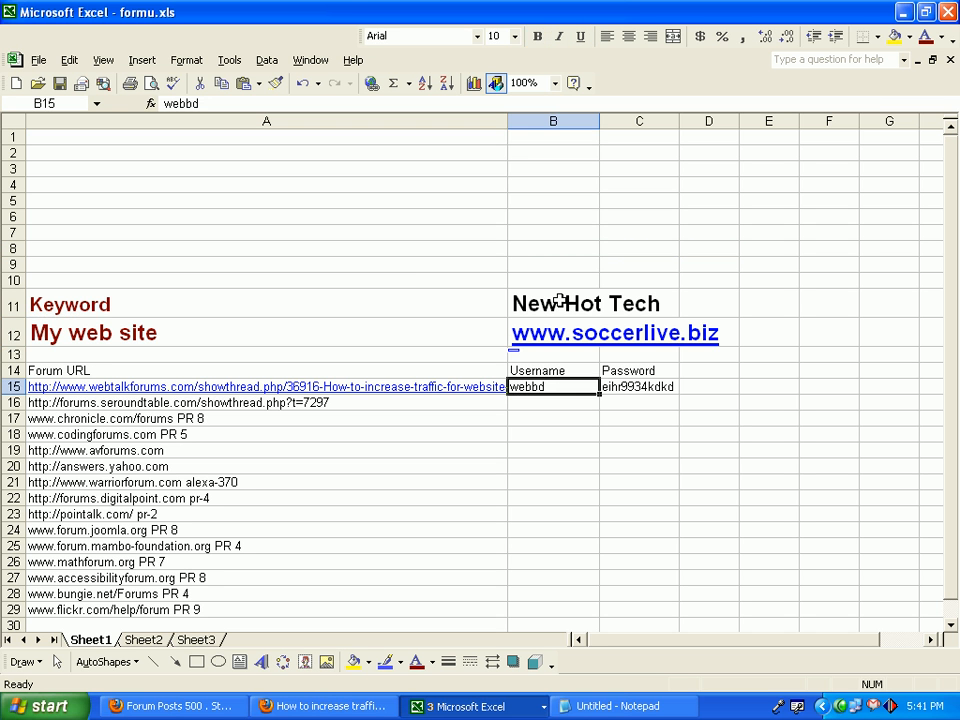
click(327, 707)
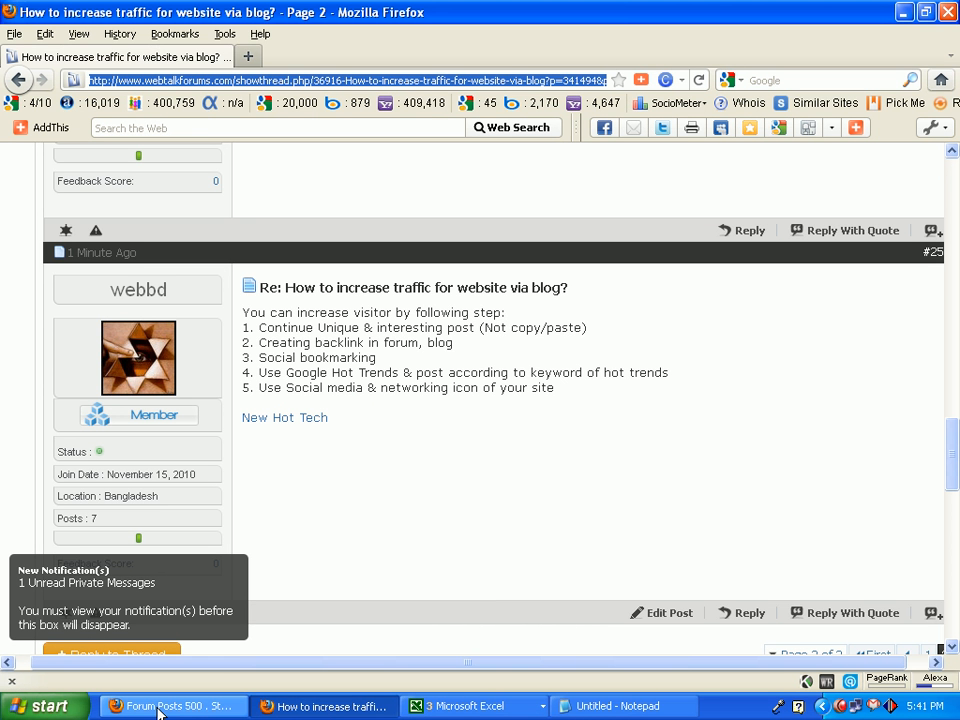
click(205, 710)
click(370, 706)
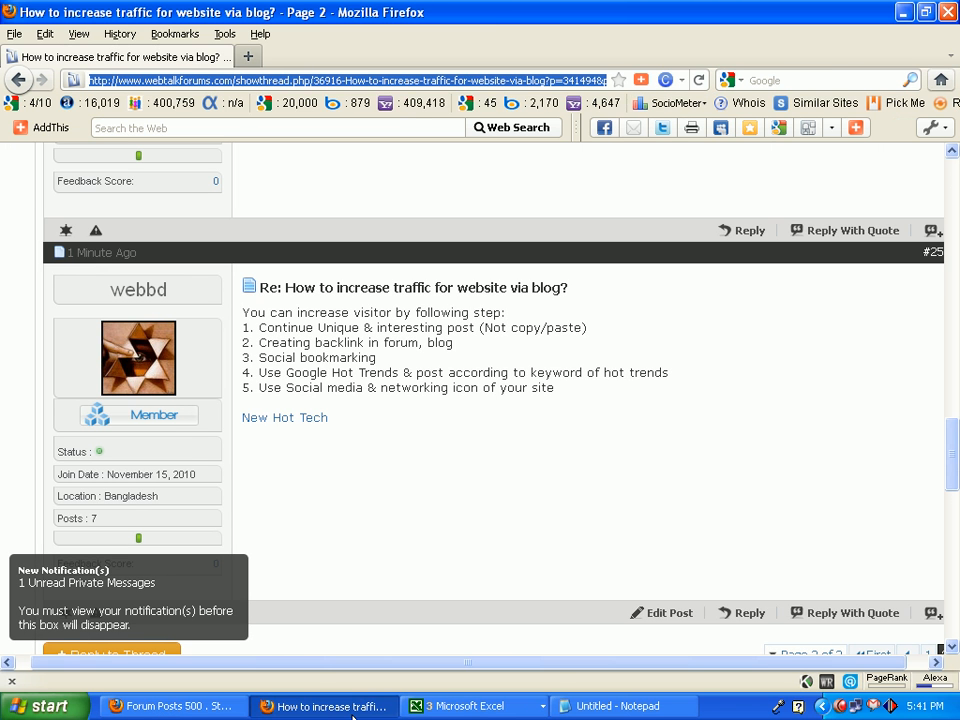
click(465, 706)
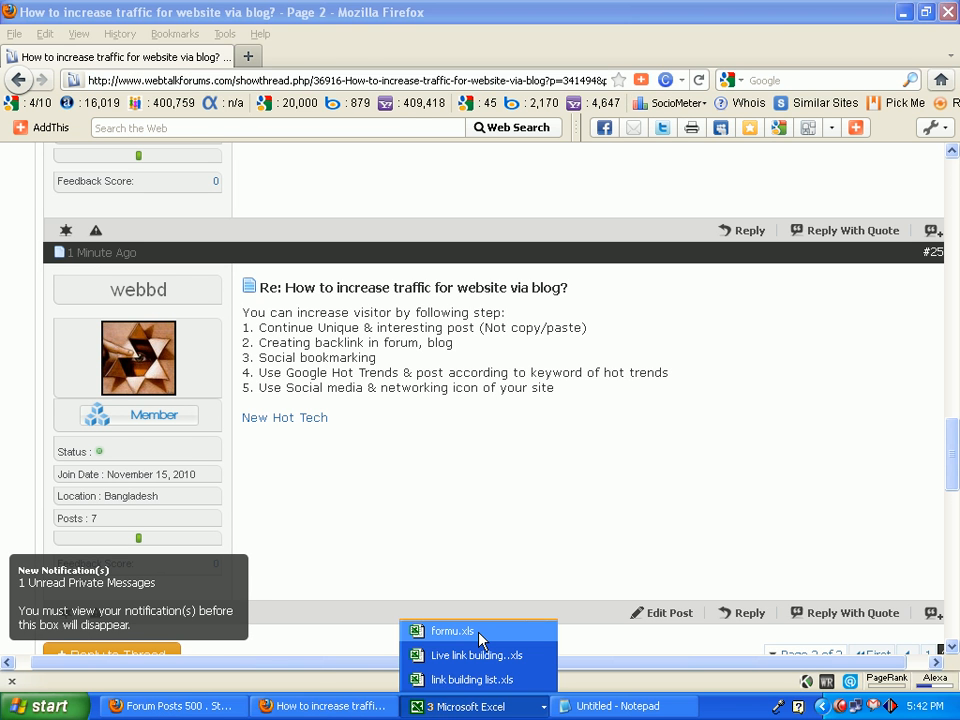
click(452, 631)
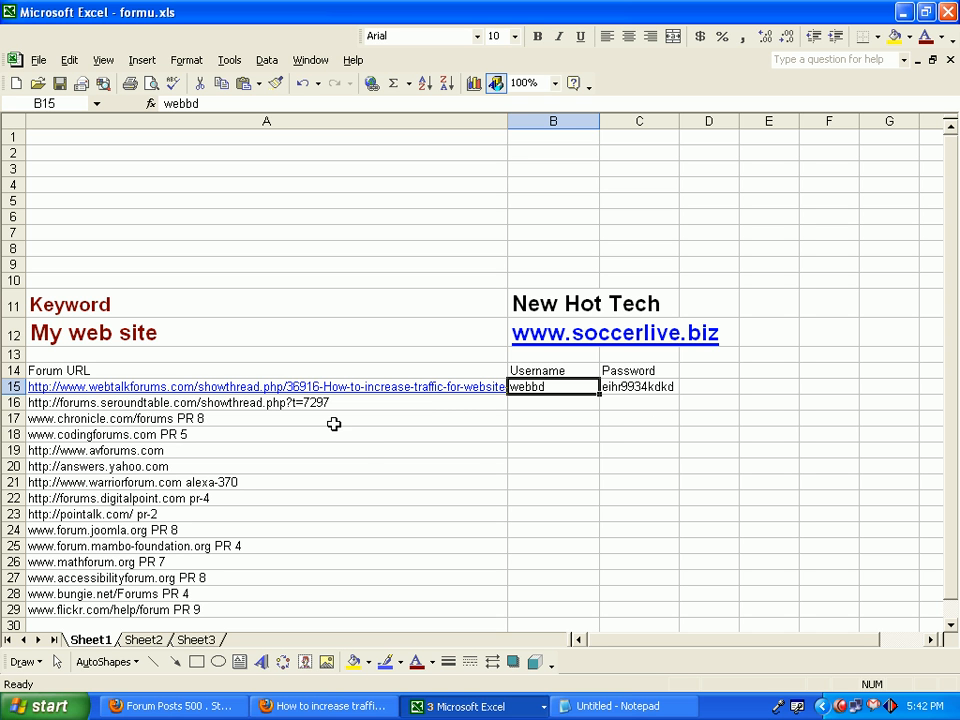
click(417, 394)
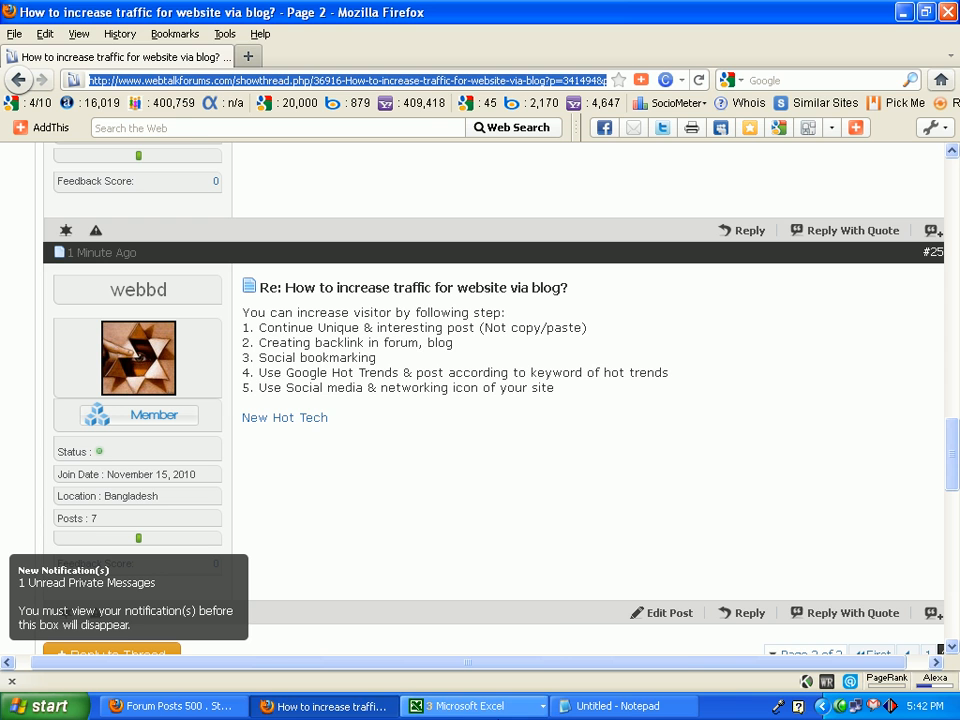
Widen column A in formu.xls to show more of the forum URLs, and select the seroundtable address in A16.
click(465, 706)
click(455, 631)
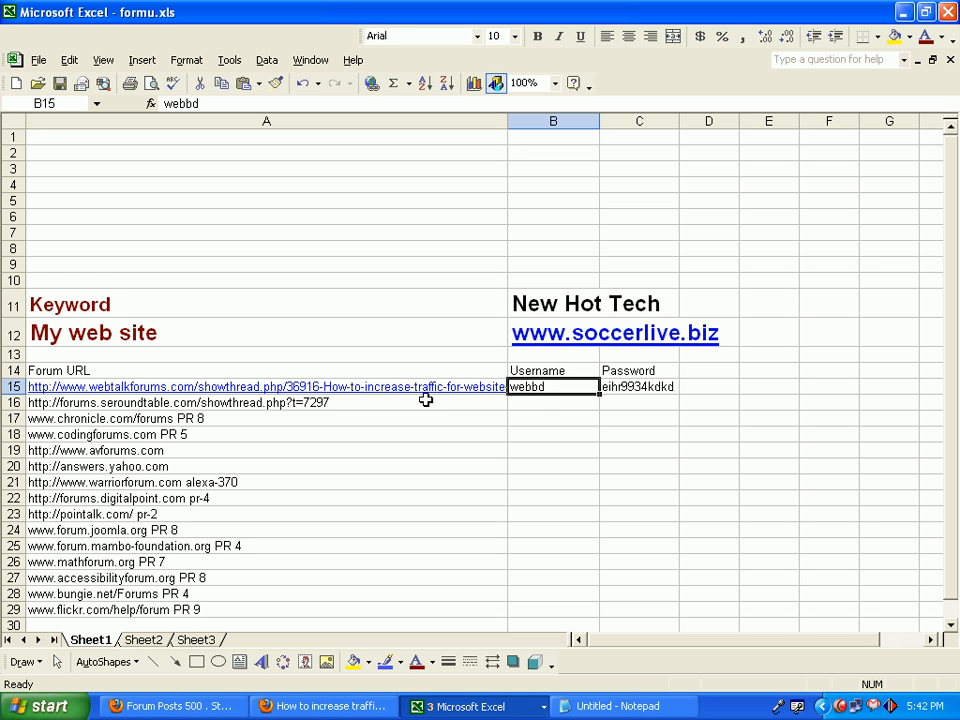
drag(507, 121, 555, 119)
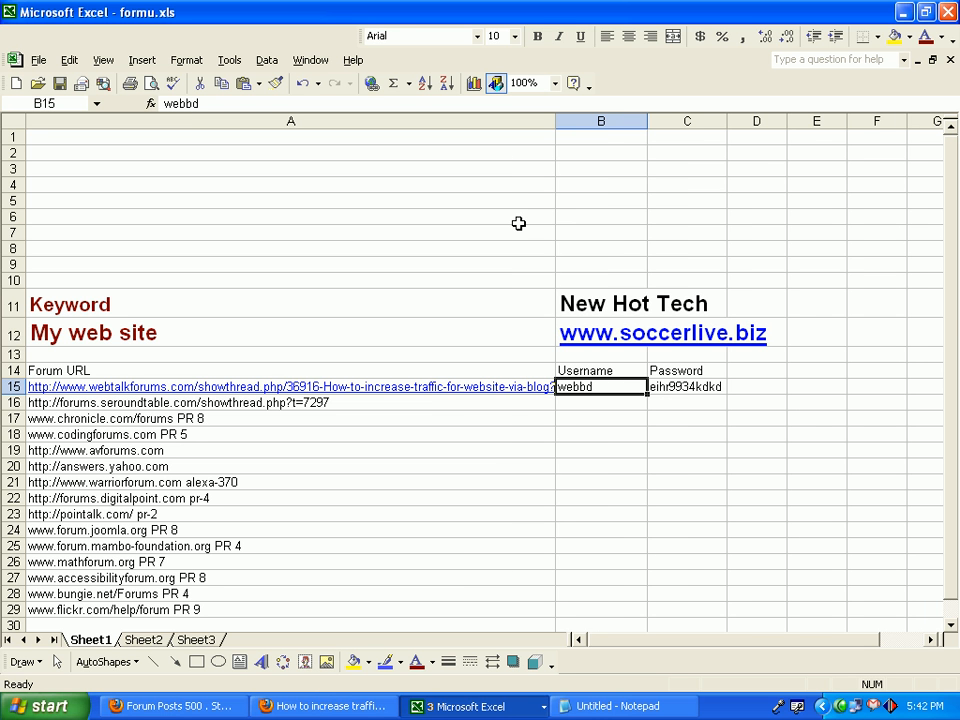
click(245, 418)
click(229, 404)
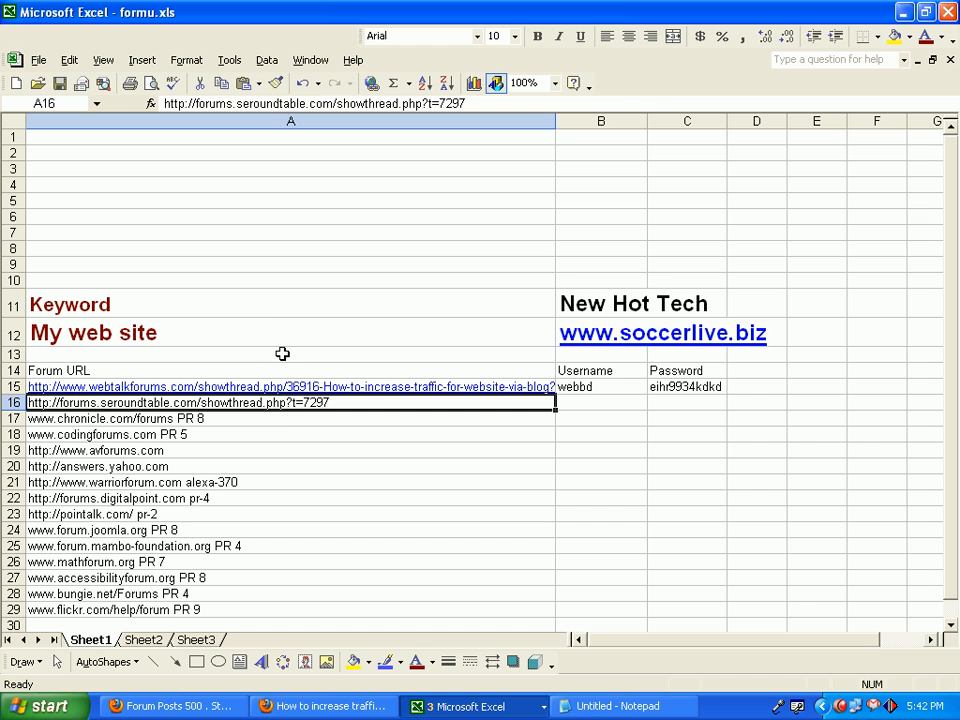
Copy the forum thread's address from Firefox again and return to the formu.xls workbook.
click(310, 708)
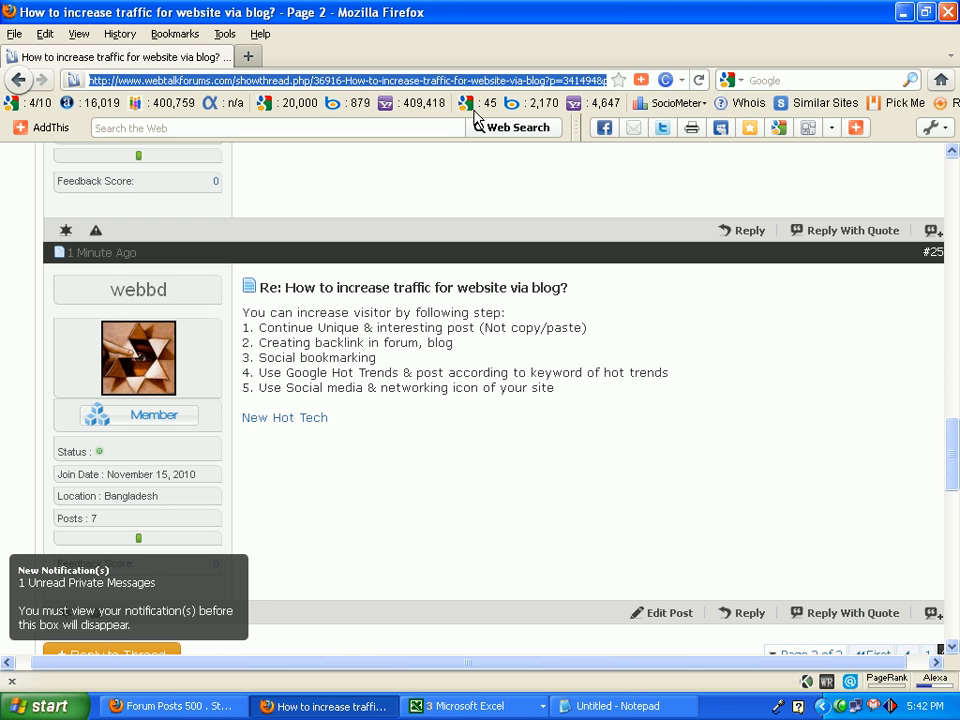
right_click(466, 79)
click(494, 127)
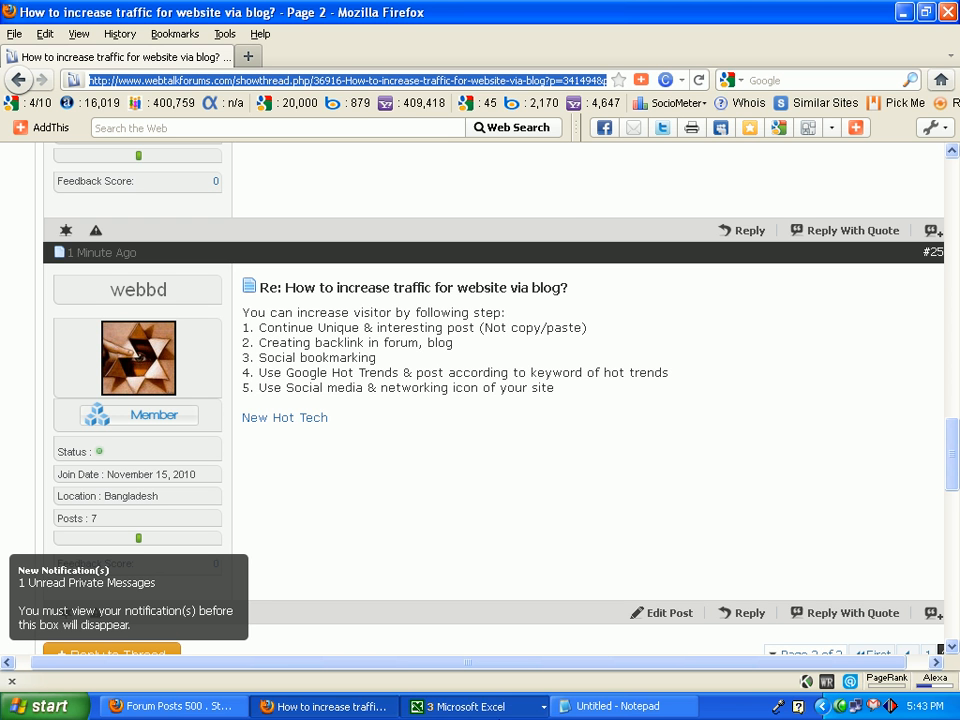
click(474, 645)
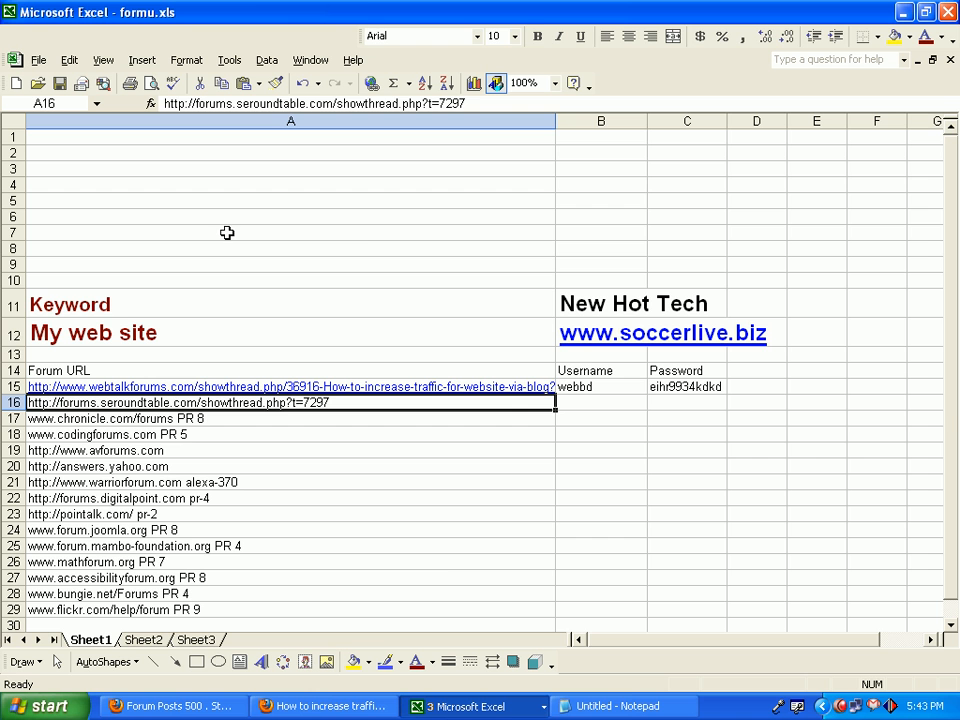
Compare the keyword New Hot Tech in B11 with the link under the forum reply, and check the My web site row.
click(530, 303)
click(617, 302)
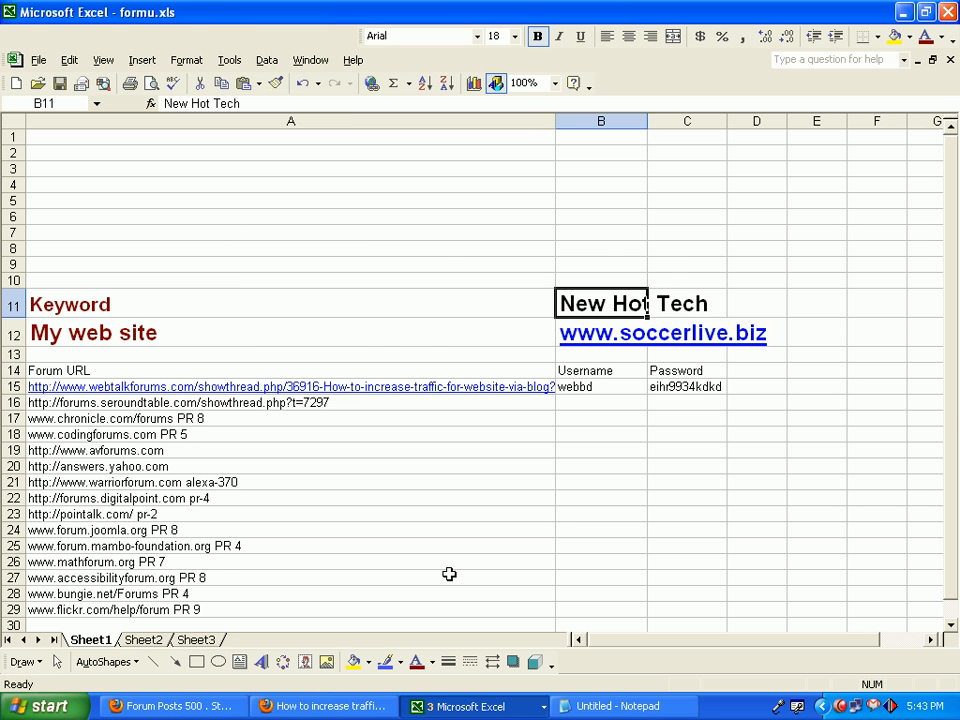
key(alt+Tab)
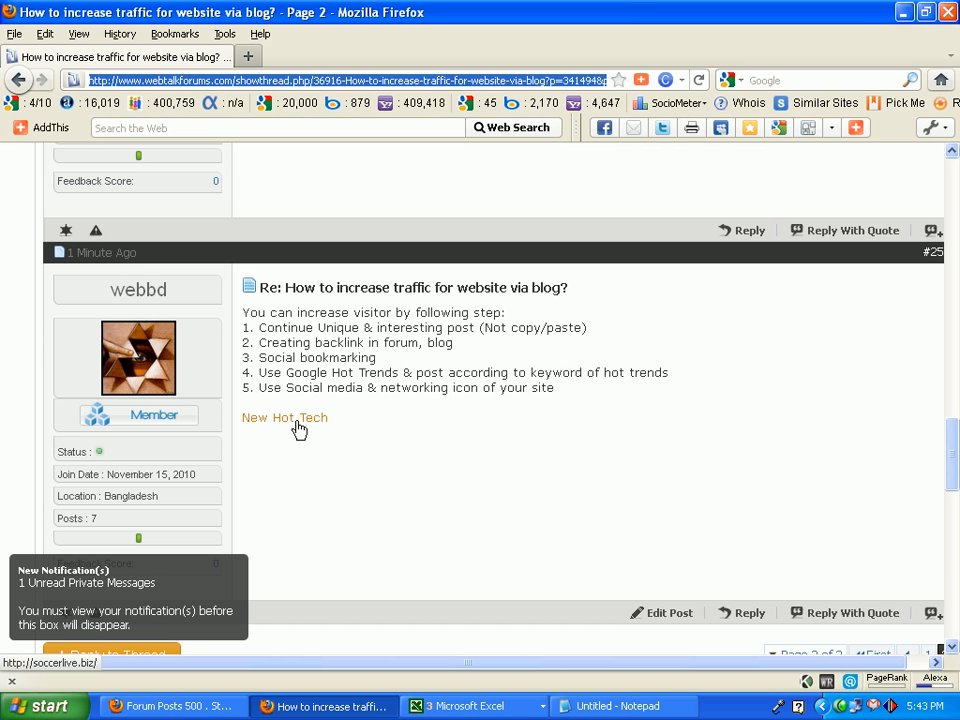
click(465, 706)
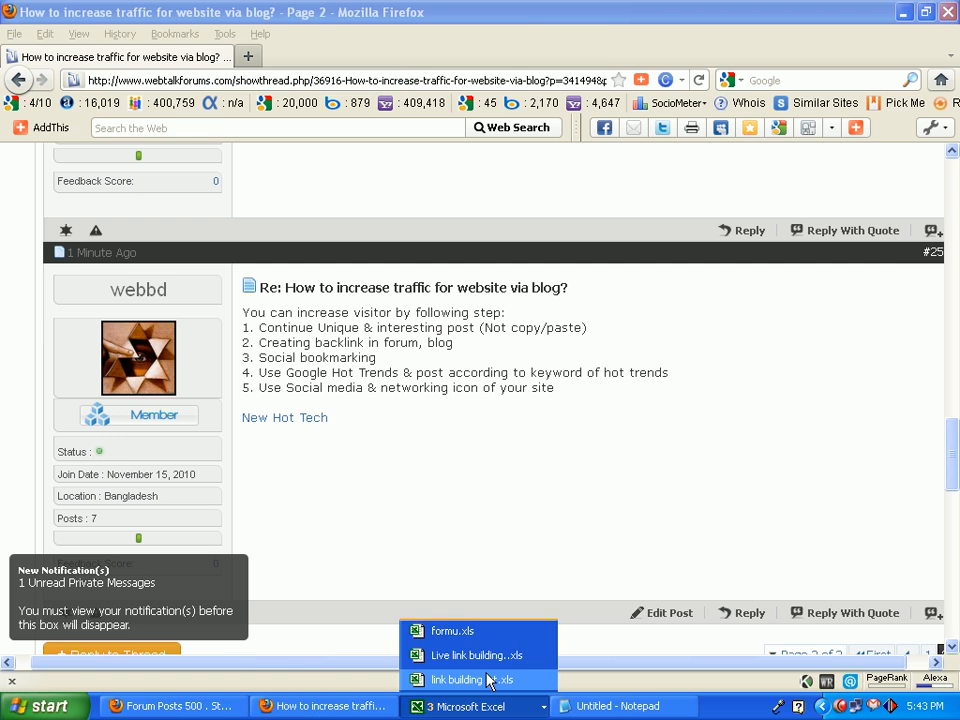
click(490, 631)
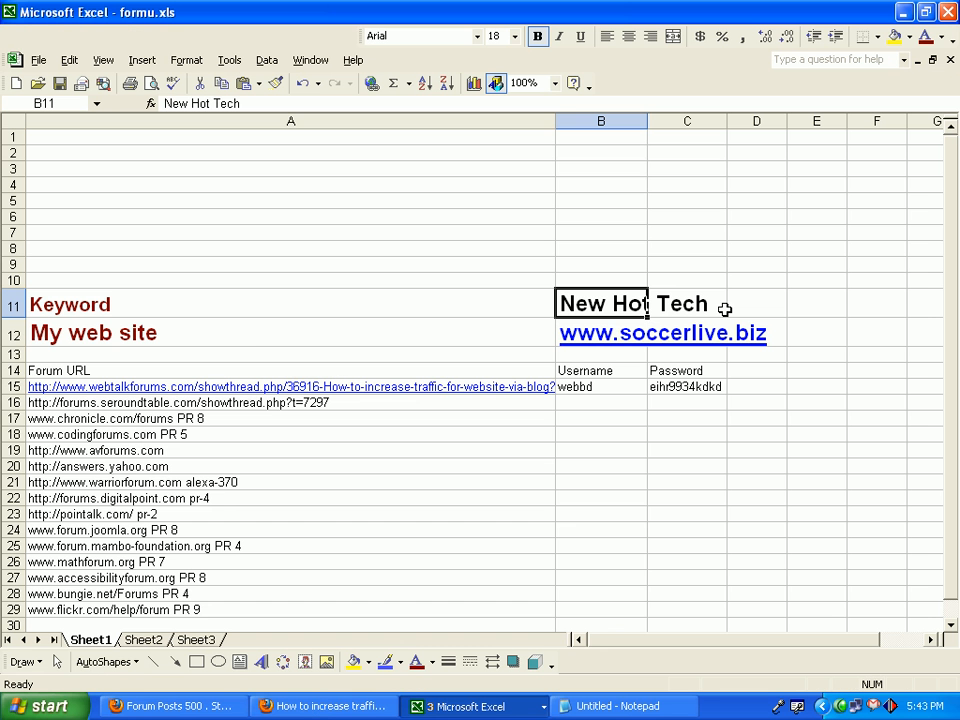
click(254, 342)
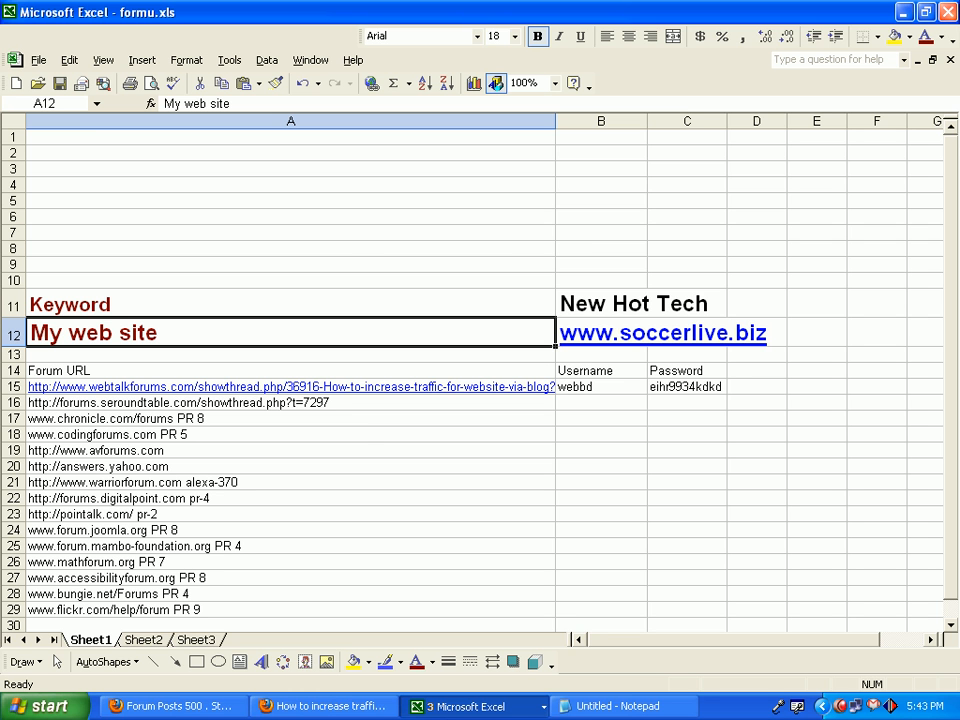
Save a copy of the workbook on the Desktop under the name "formum posting sample.xls".
click(38, 60)
click(98, 148)
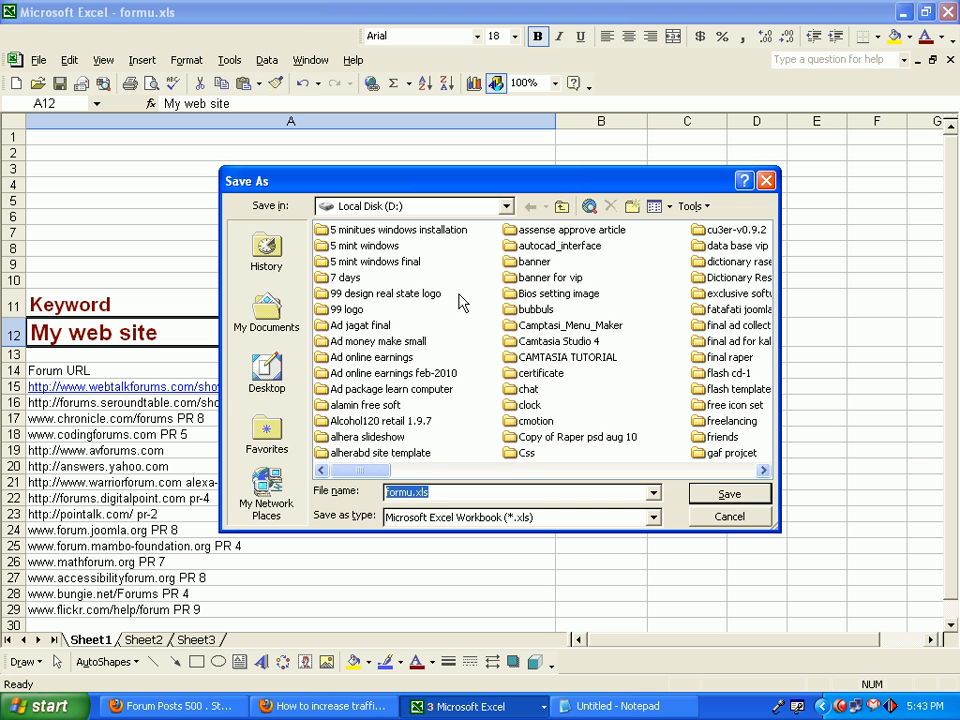
click(395, 206)
click(360, 224)
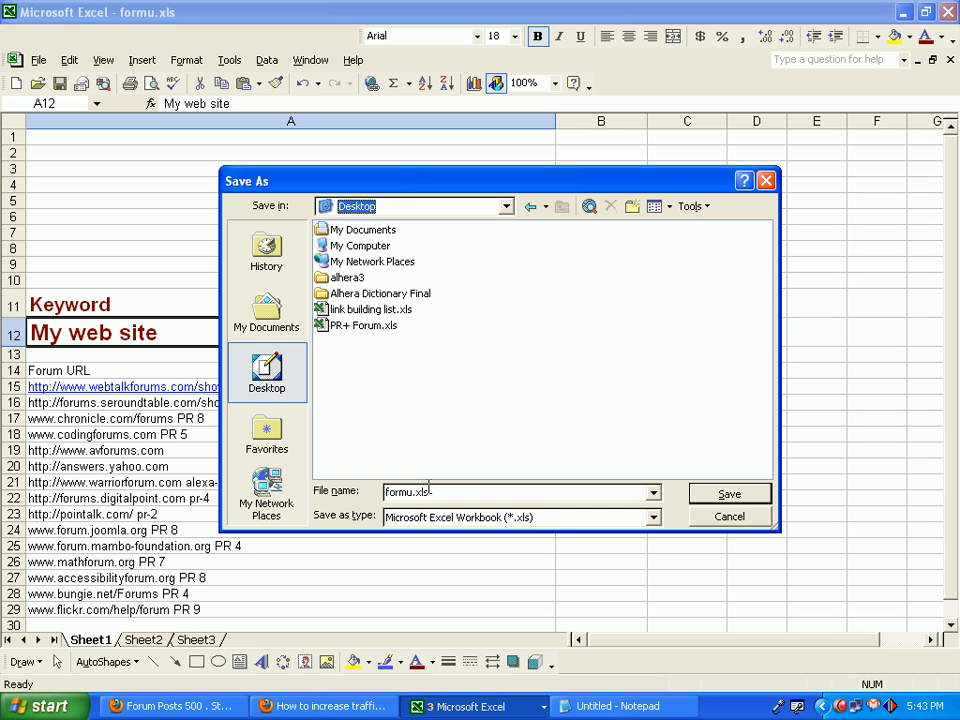
click(413, 491)
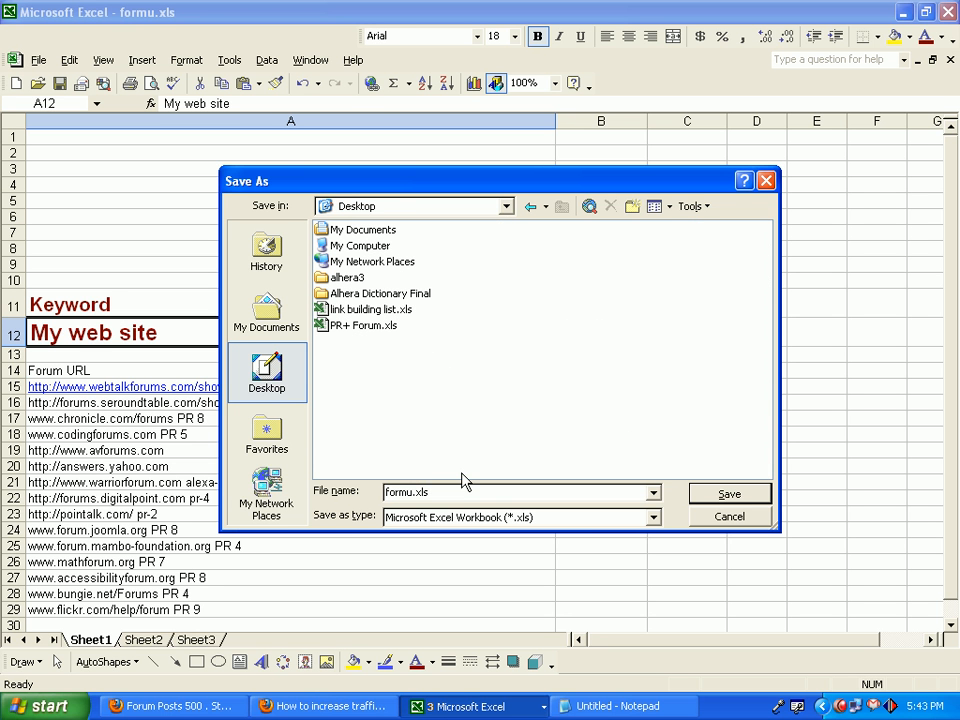
text(m posting sam)
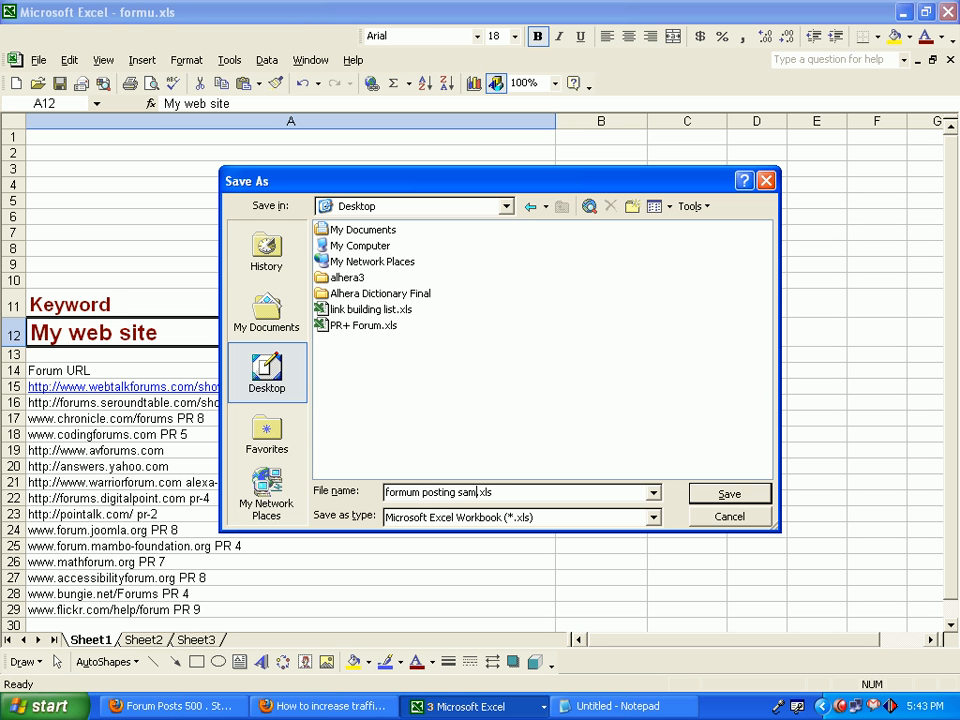
text(ple)
key(Return)
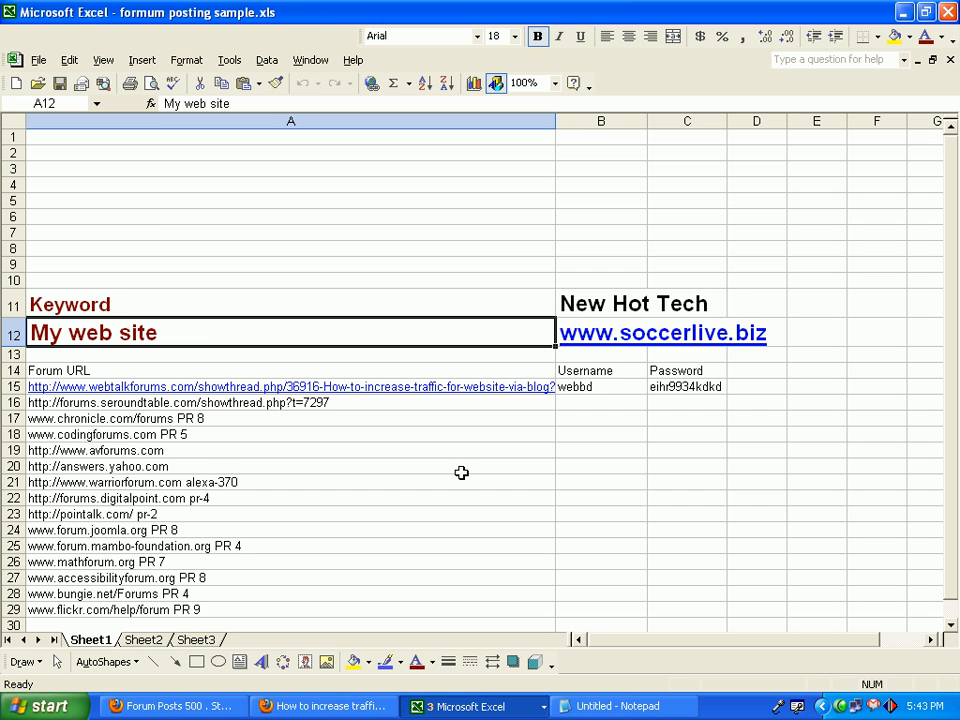
Close Excel without saving the changes to "Live link building..xls" and minimize the Firefox windows to reach "formum posting sample.xls" on the Desktop.
click(947, 14)
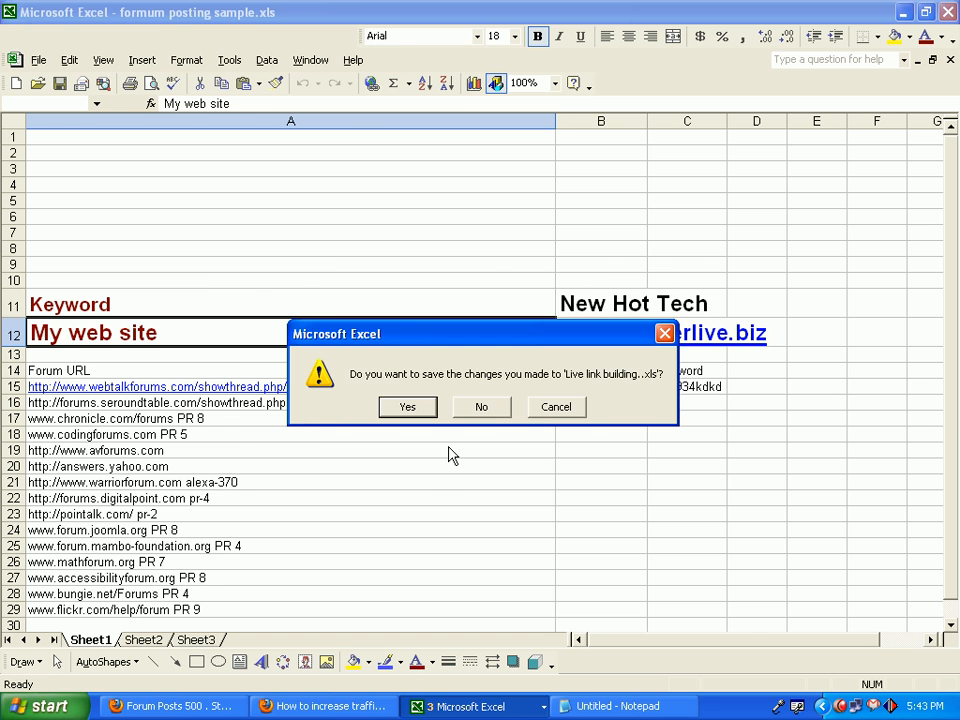
click(481, 406)
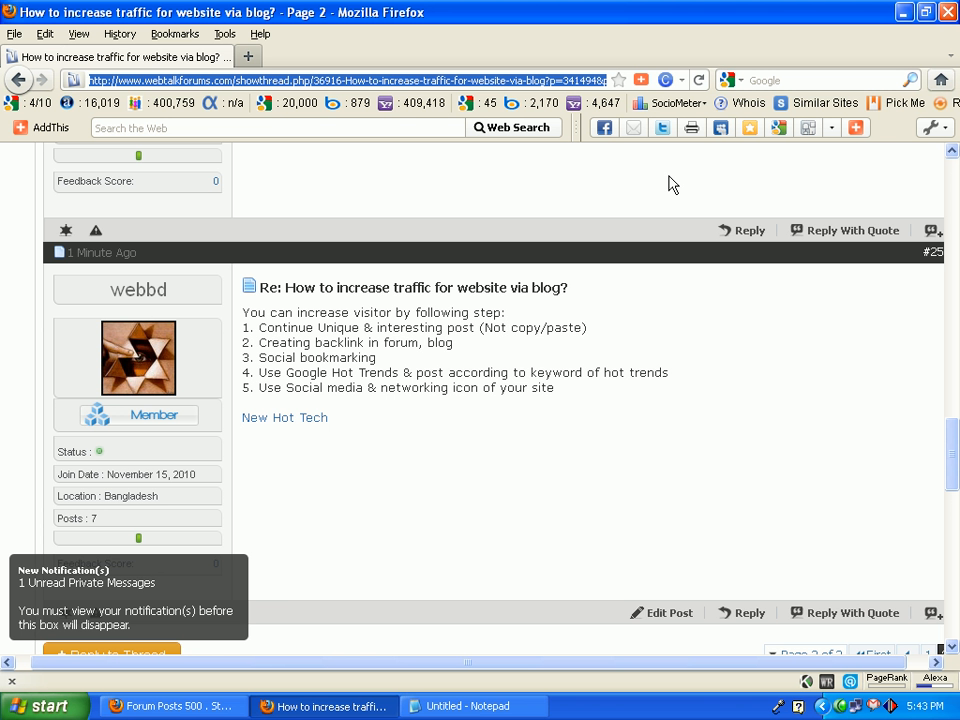
click(905, 12)
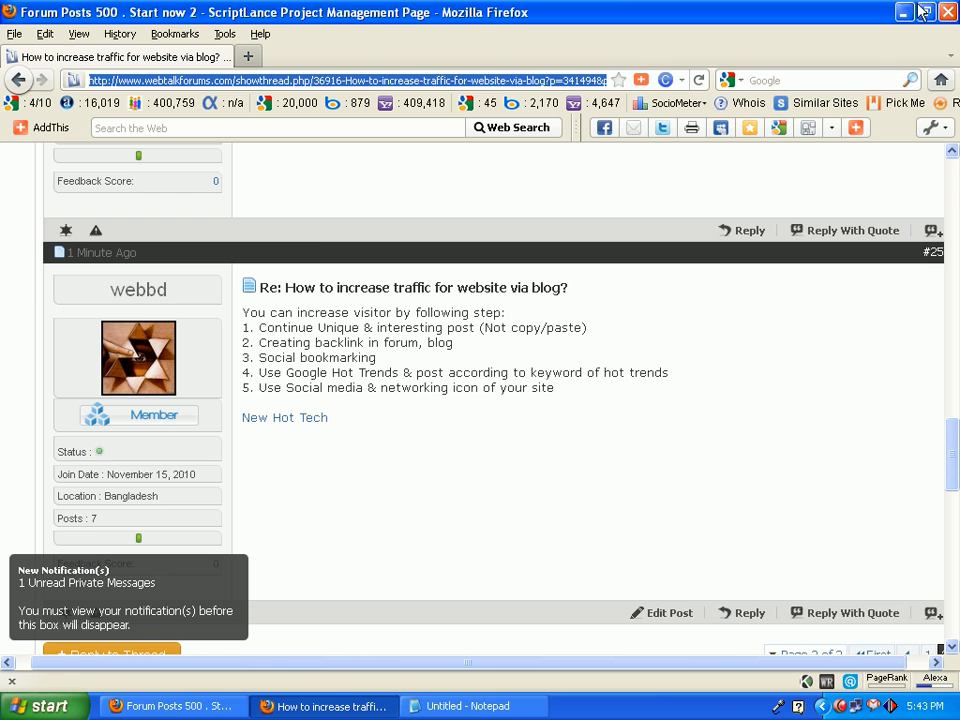
click(905, 12)
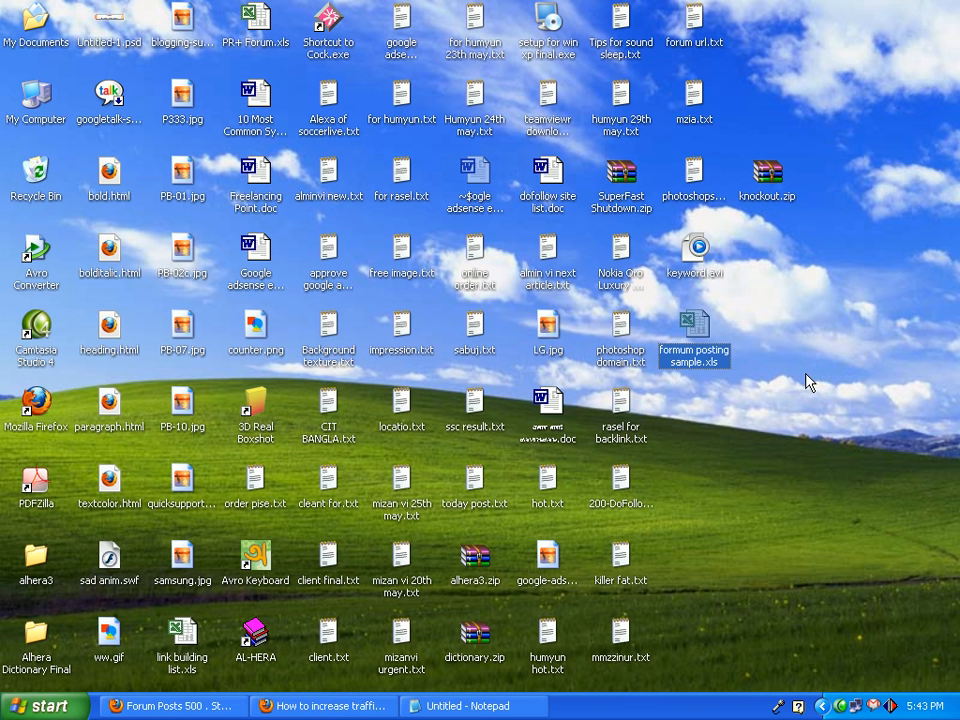
double_click(697, 340)
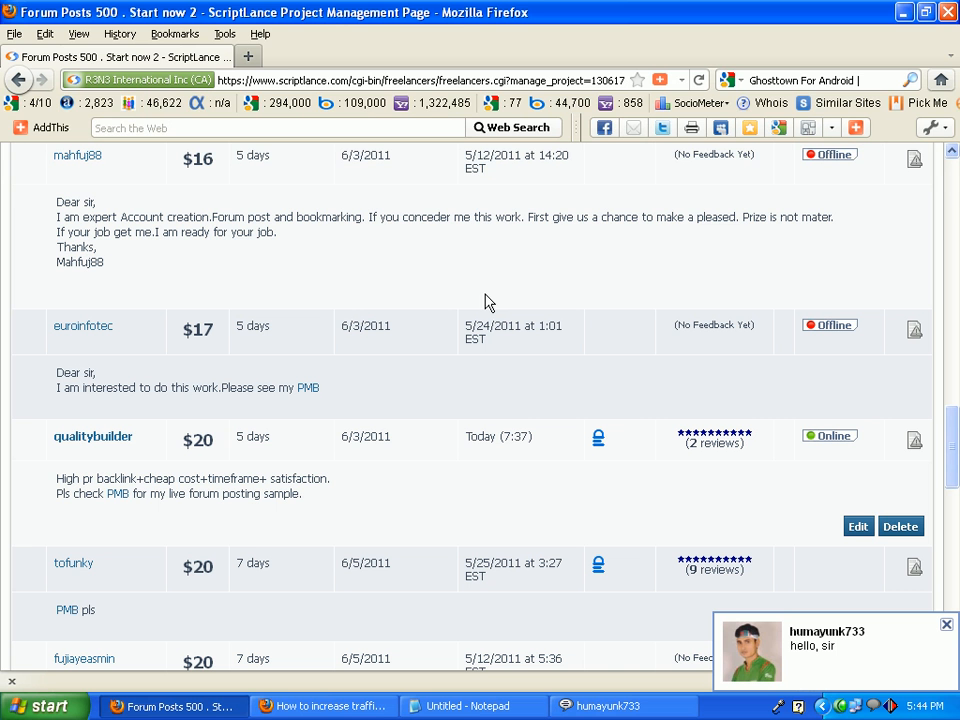
click(808, 640)
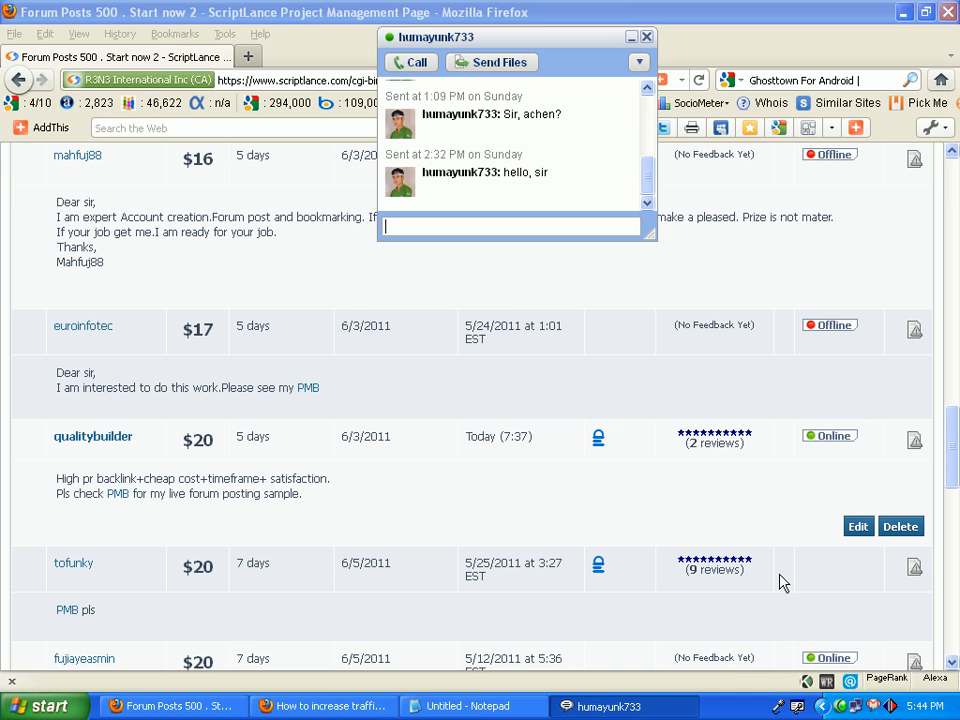
Reply to the waiting chat contact with "ji" and "10 mint pore", and close the chat window.
text(ji)
key(Return)
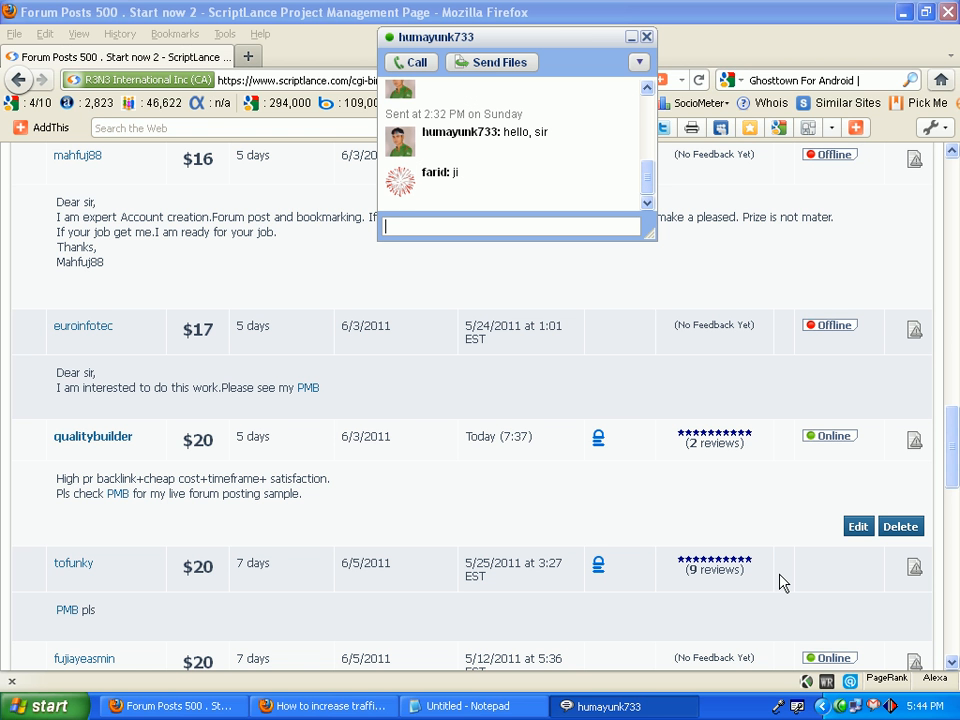
text(10 mint pore)
key(Return)
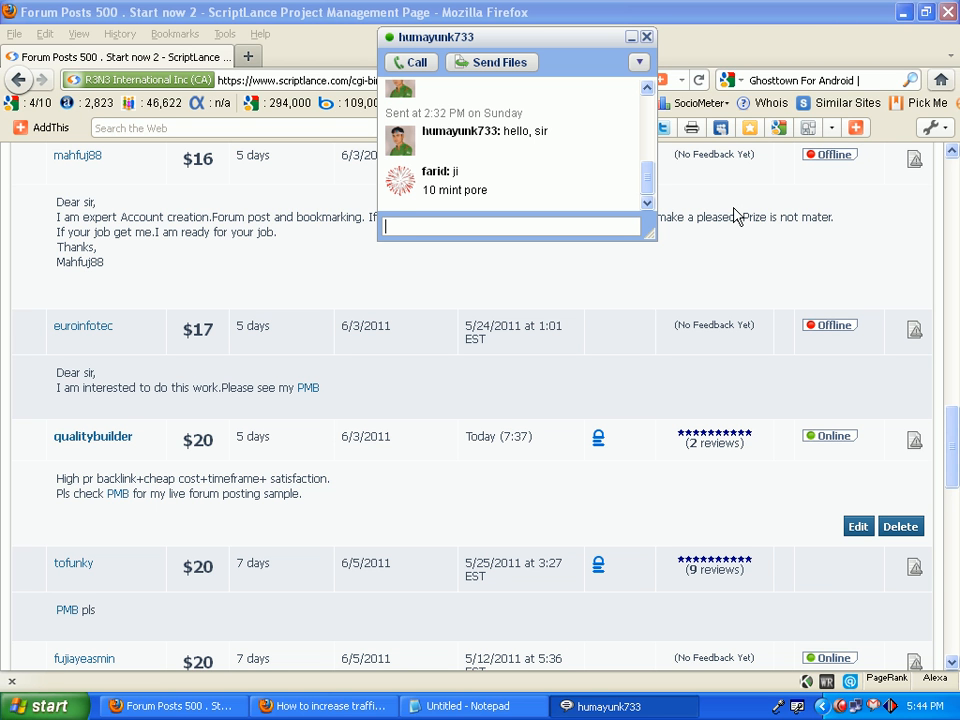
click(647, 38)
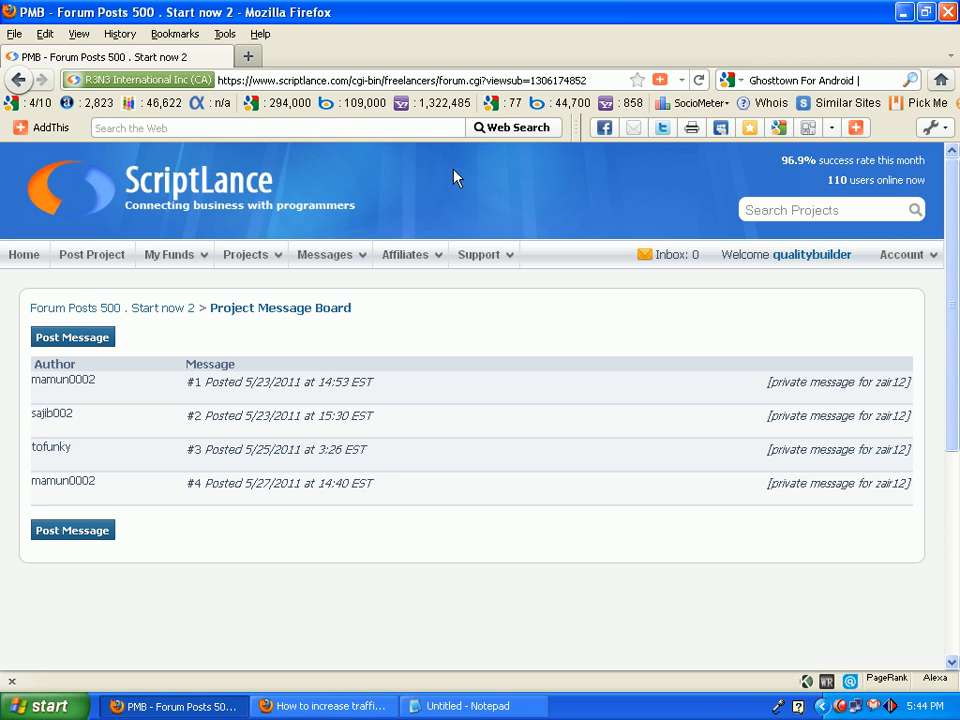
Write the project board message "Dear client, you will get quality backlink within shortime. pls check my sample work whcih i attach.".
click(279, 477)
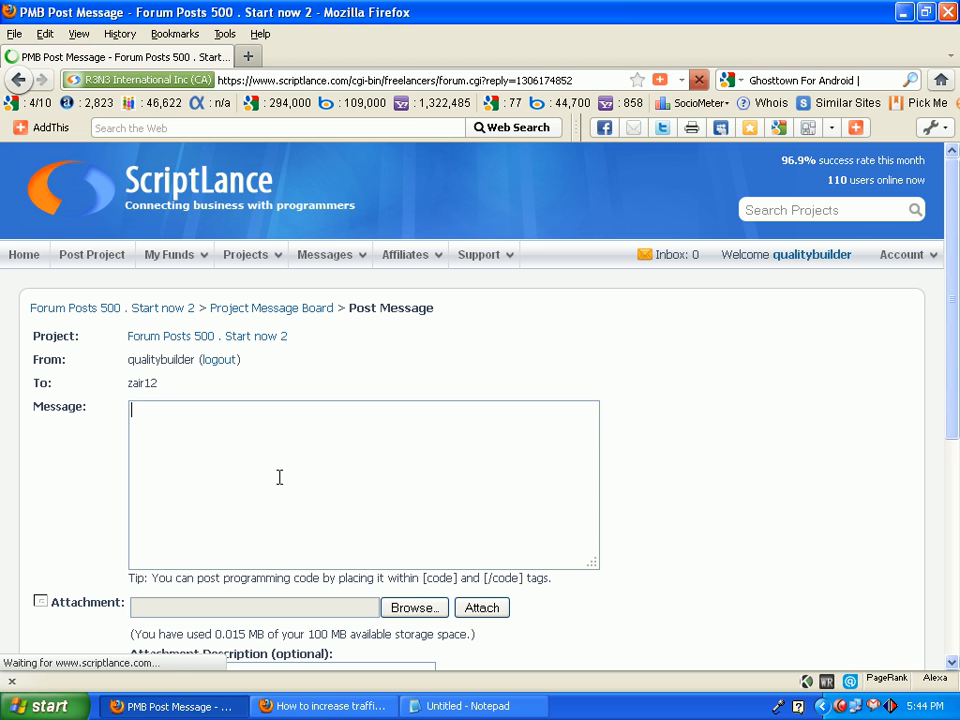
text(D)
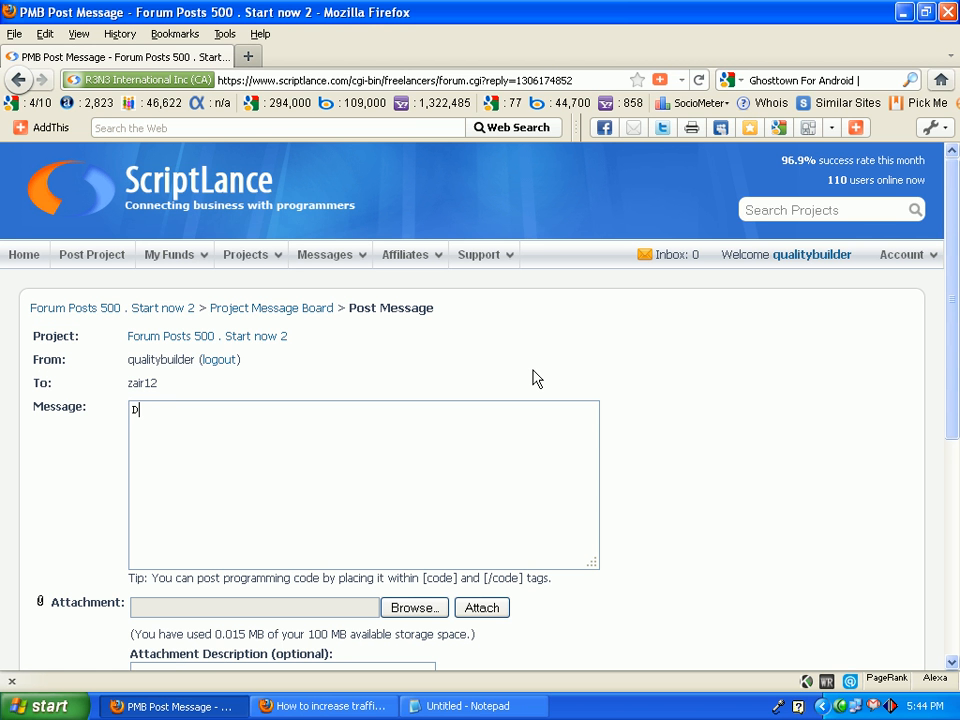
text(ear client)
text(,)
key(Return)
text(you will get quality backlink within shortime. pls check my sample work whcih i attach.)
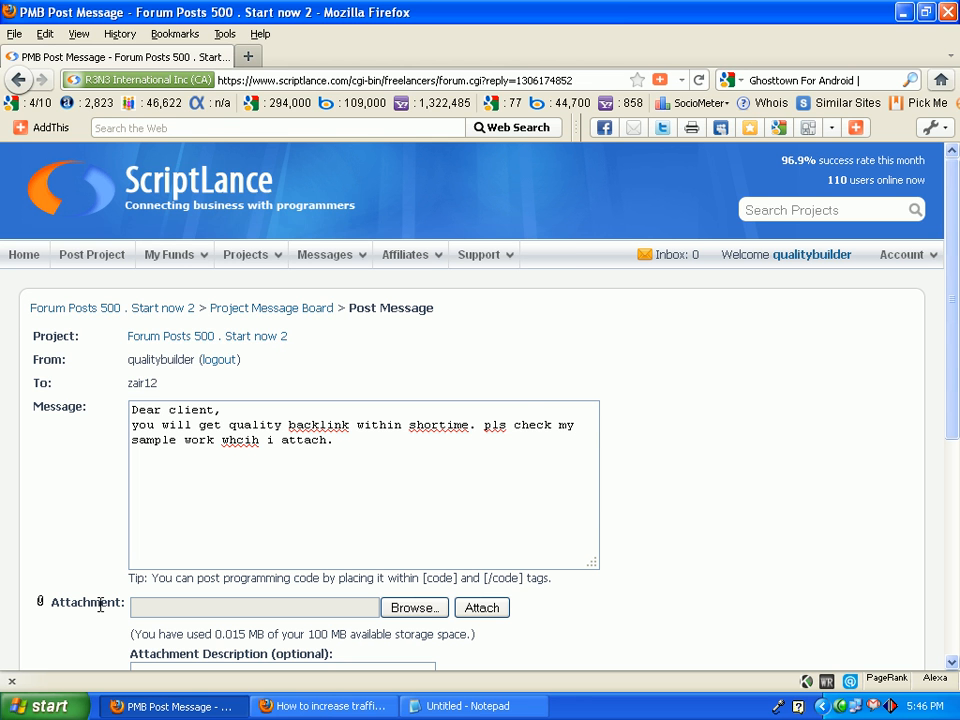
Choose "formum posting sample.zip" from the Desktop as the message's attachment, dismissing the missing-disk error.
click(255, 607)
click(331, 69)
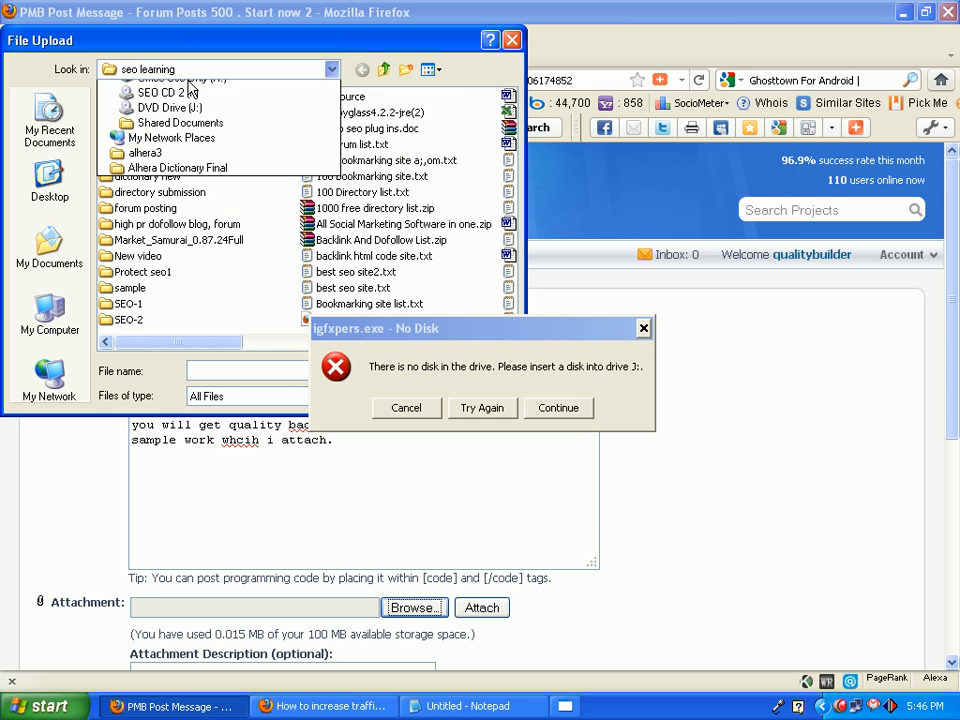
click(192, 99)
click(406, 408)
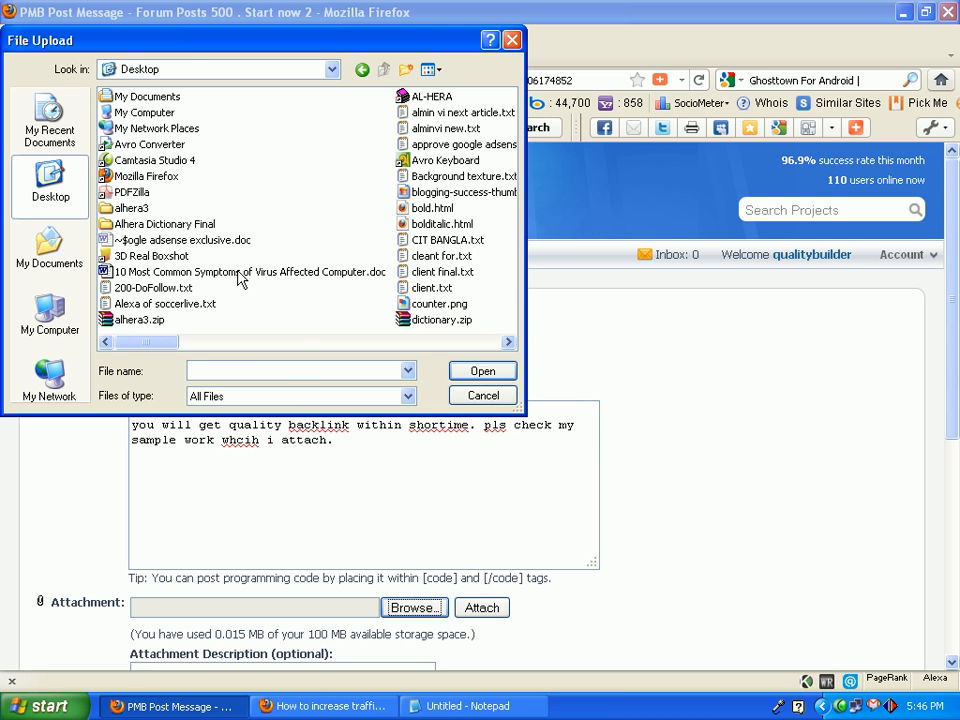
key(f)
click(208, 164)
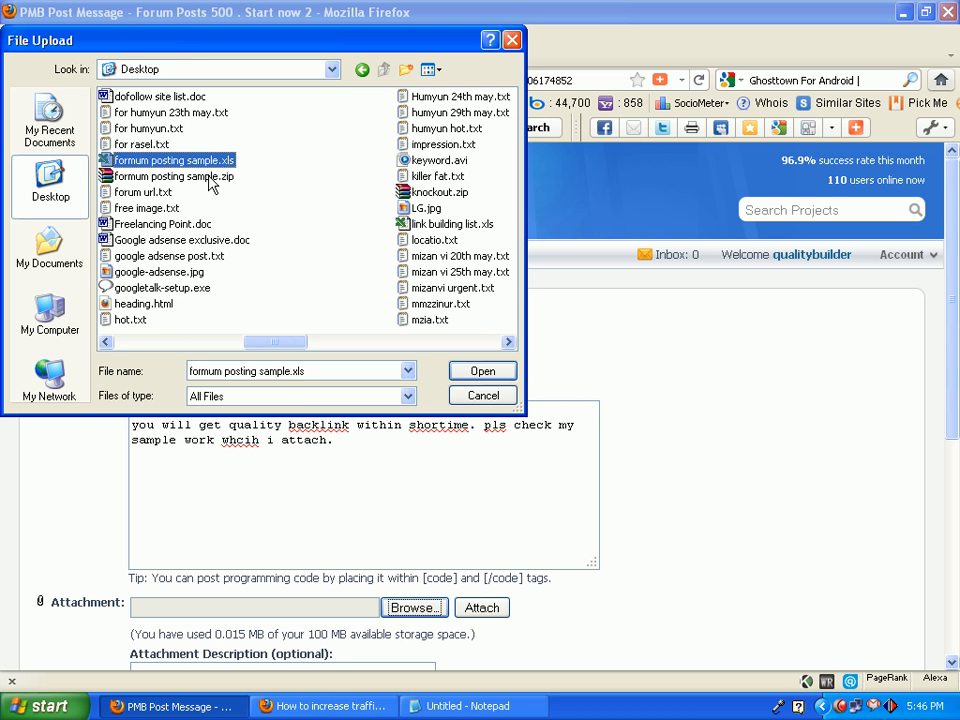
click(209, 177)
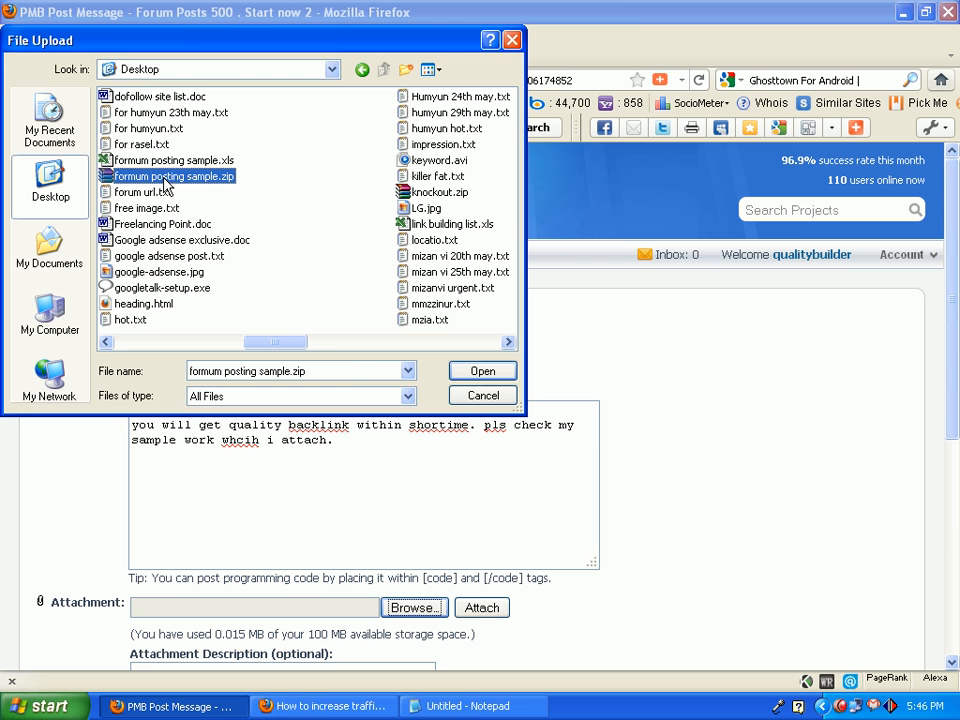
click(480, 370)
Submit the message with its attachment to the Forum Posts 500 project message board.
scroll(948, 357, down, 3)
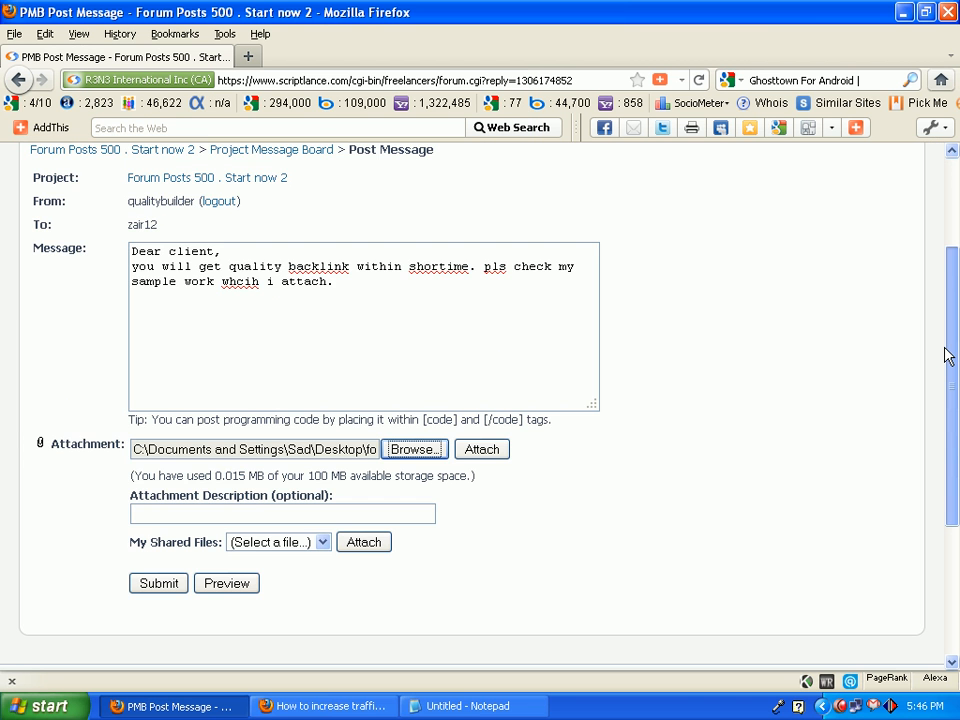
scroll(948, 357, down, 2)
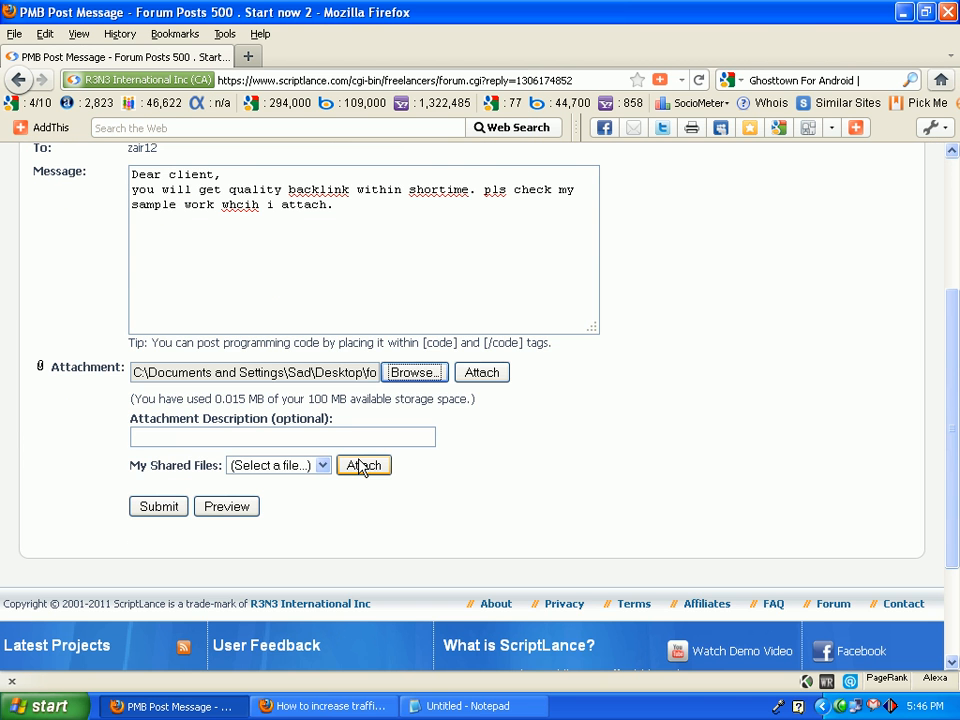
click(160, 507)
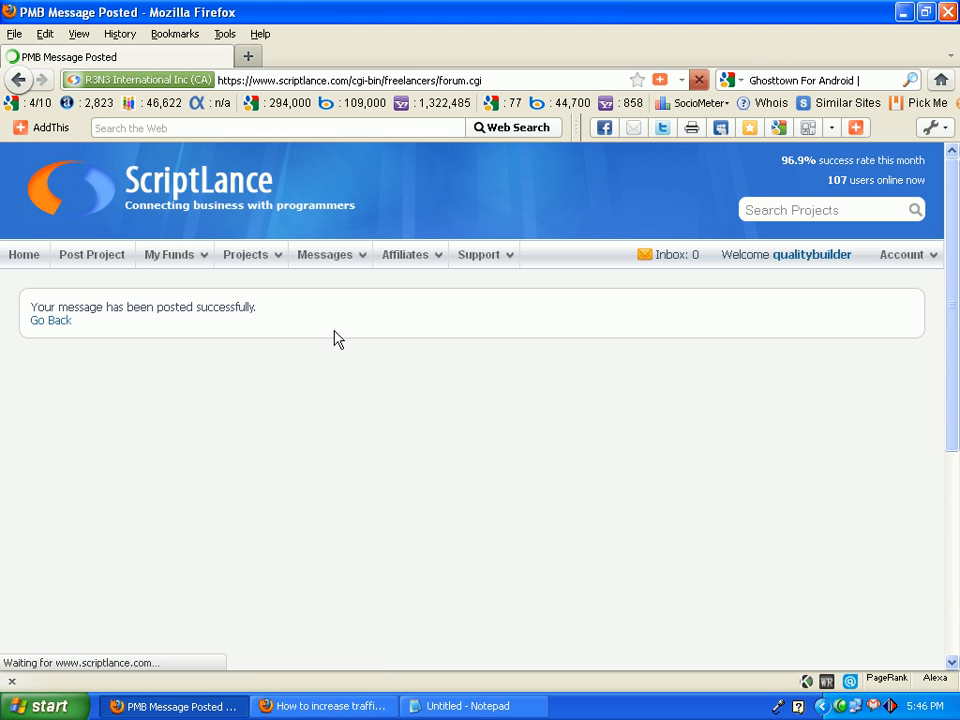
Return to the webtalkforums thread and review reply #25, its numbered tips and New Hot Tech link, alongside the preceding post.
mouse_move(238, 236)
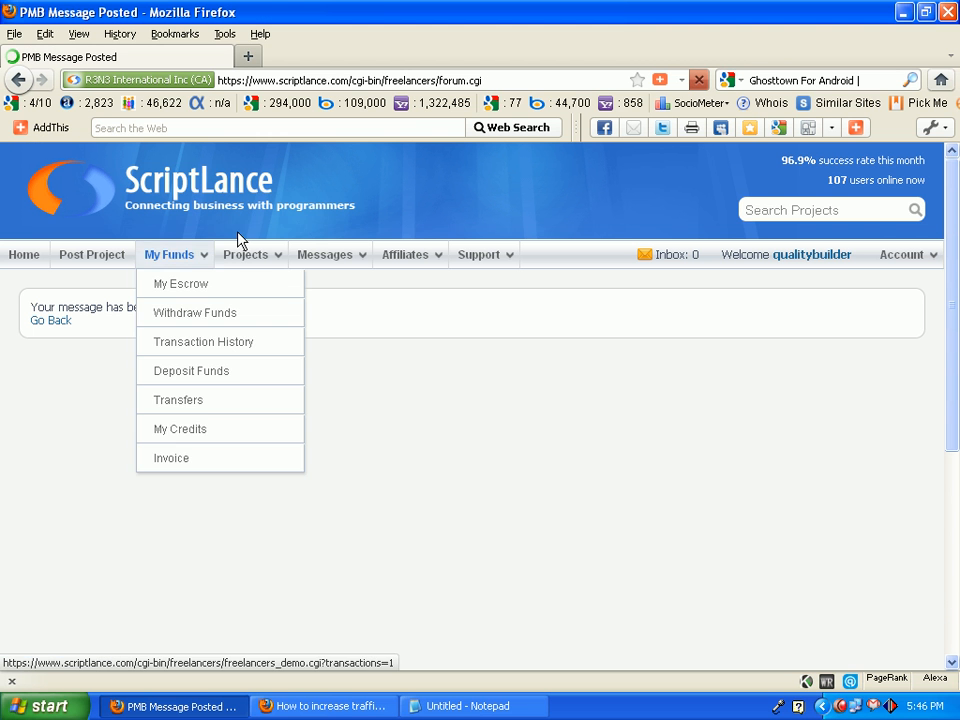
click(344, 710)
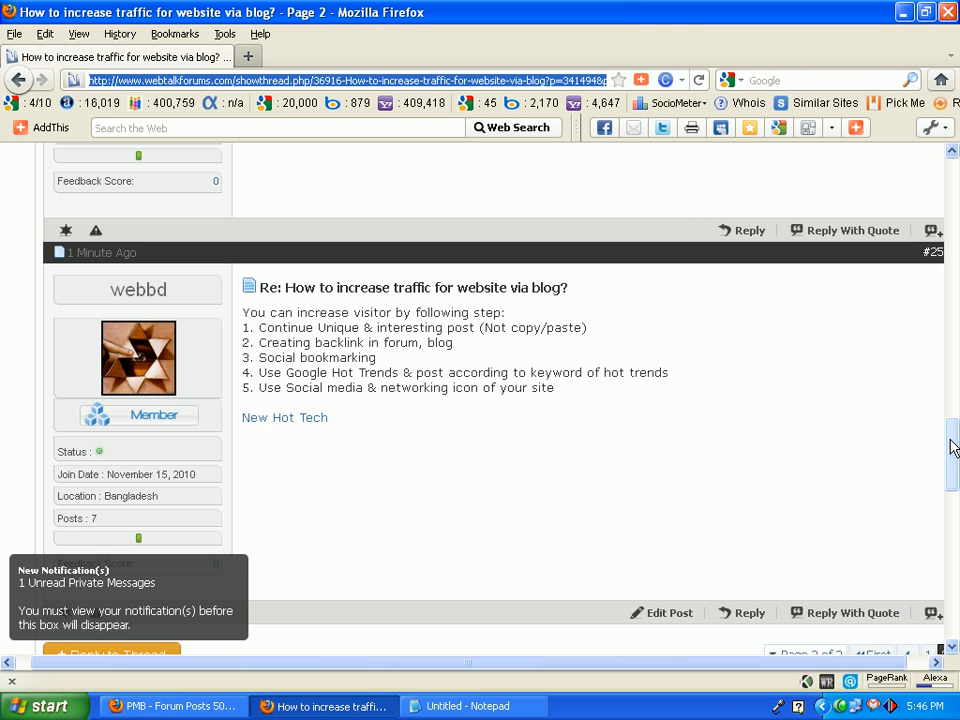
drag(953, 447, 953, 475)
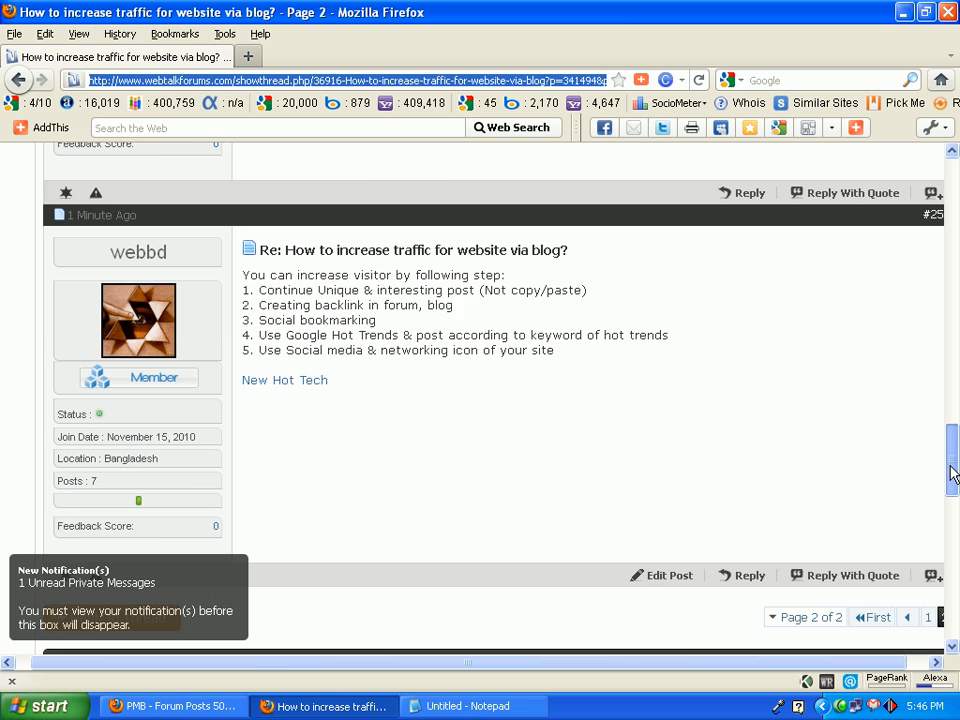
scroll(481, 481, up, 2)
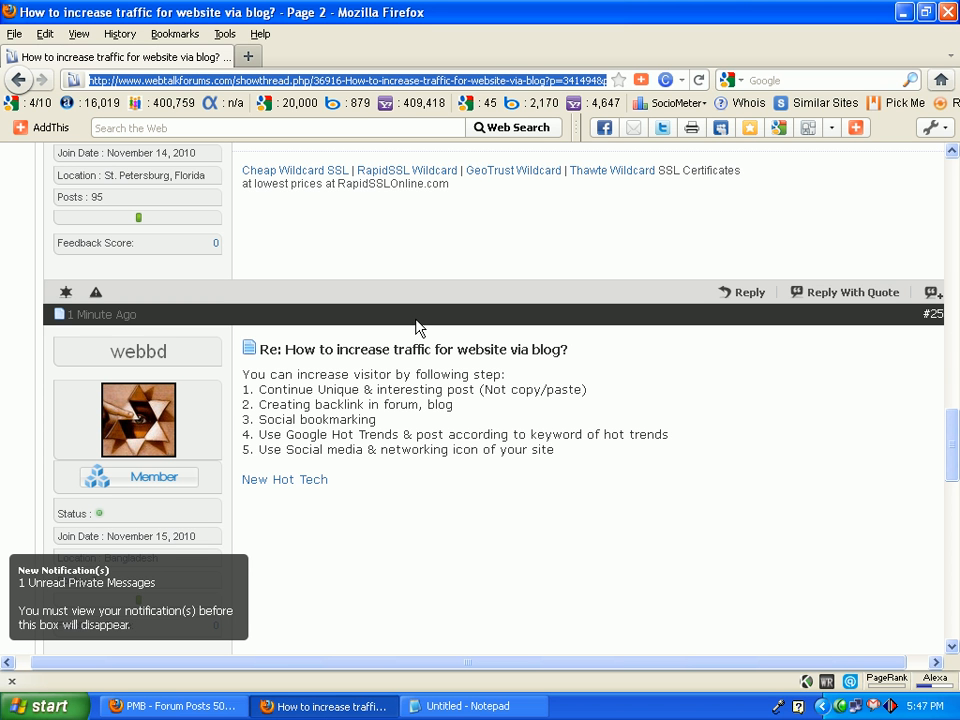
scroll(954, 400, up, 6)
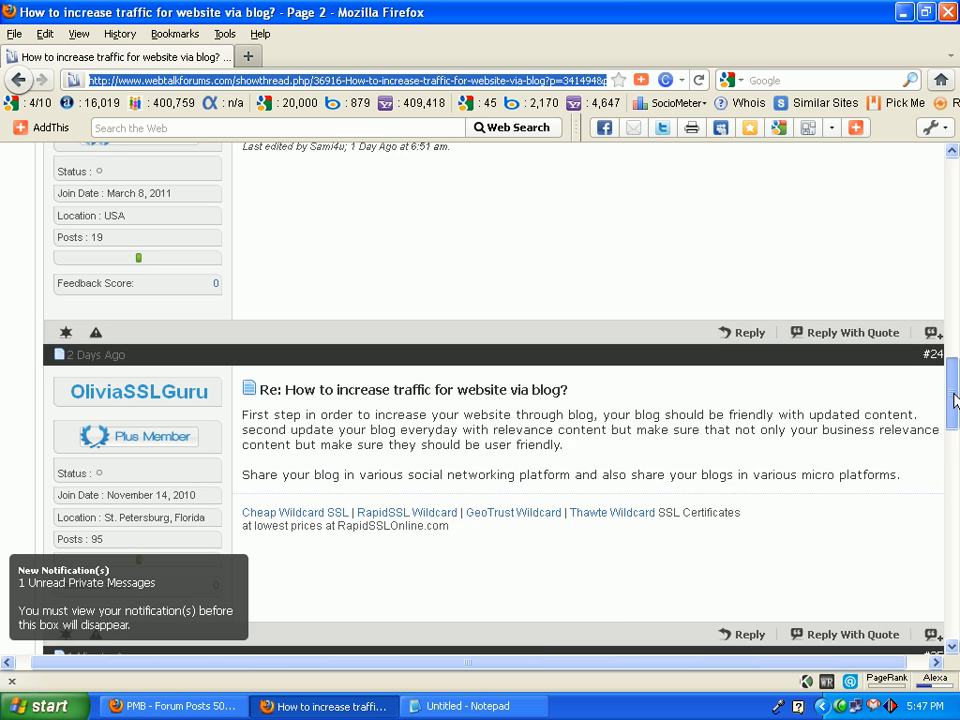
drag(954, 400, 932, 462)
drag(500, 400, 338, 300)
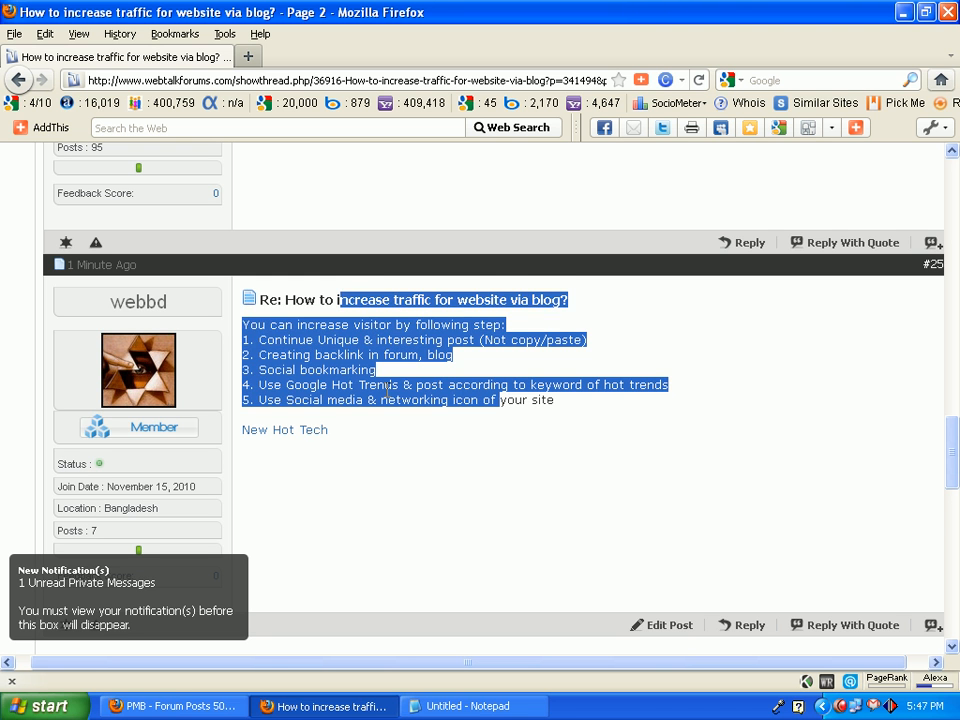
click(360, 342)
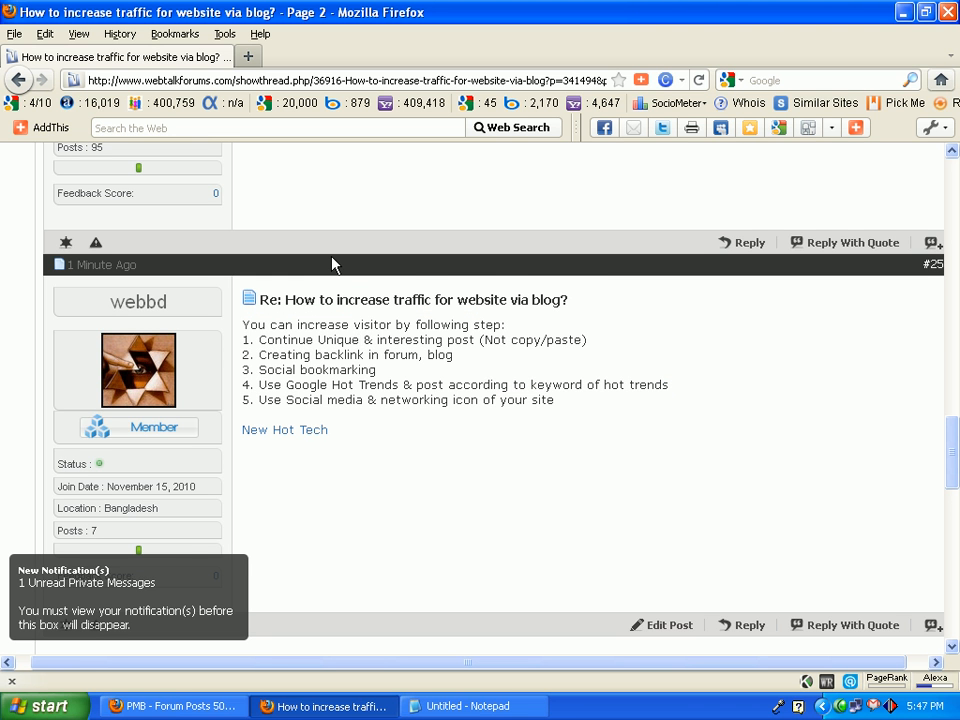